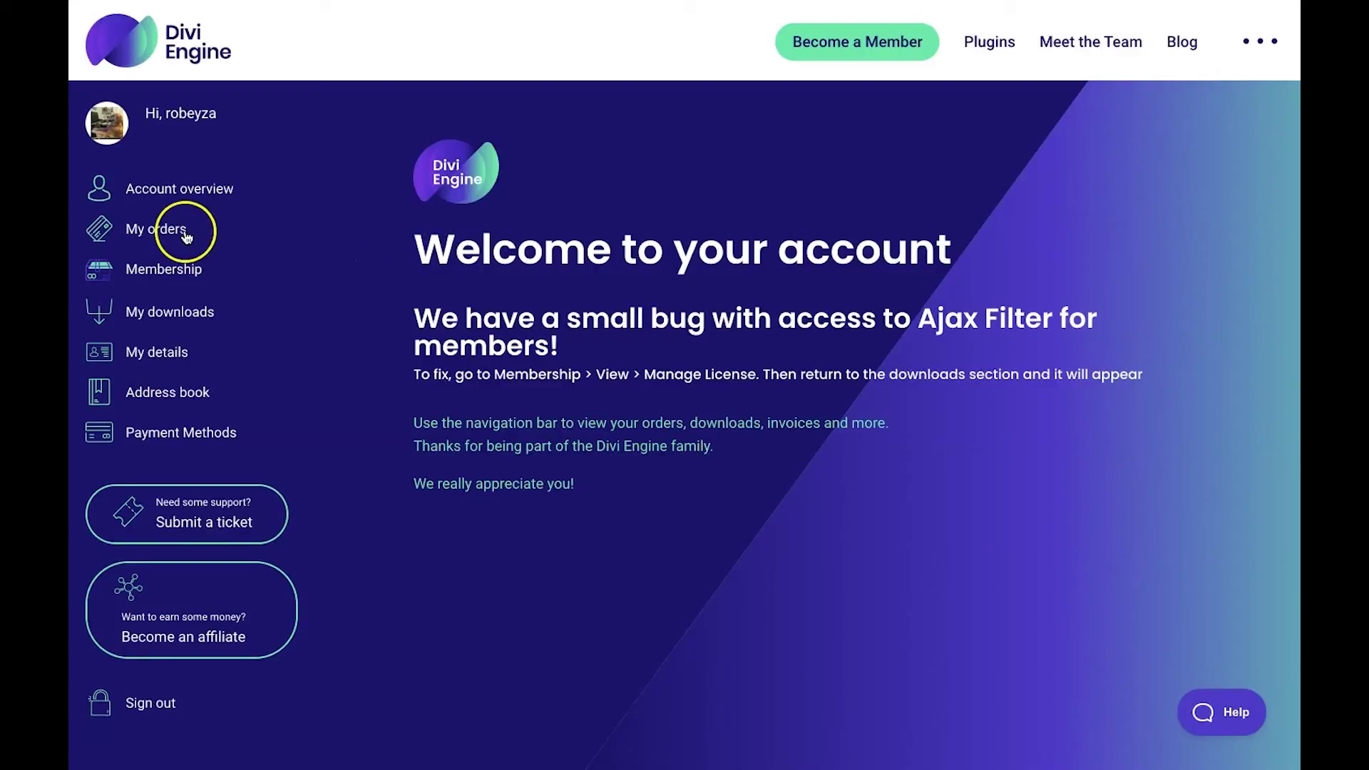
# Download the divi-mobile.1.5.4.2.zip plugin from the Divi Engine account's My downloads page.
pyautogui.click(163, 312)
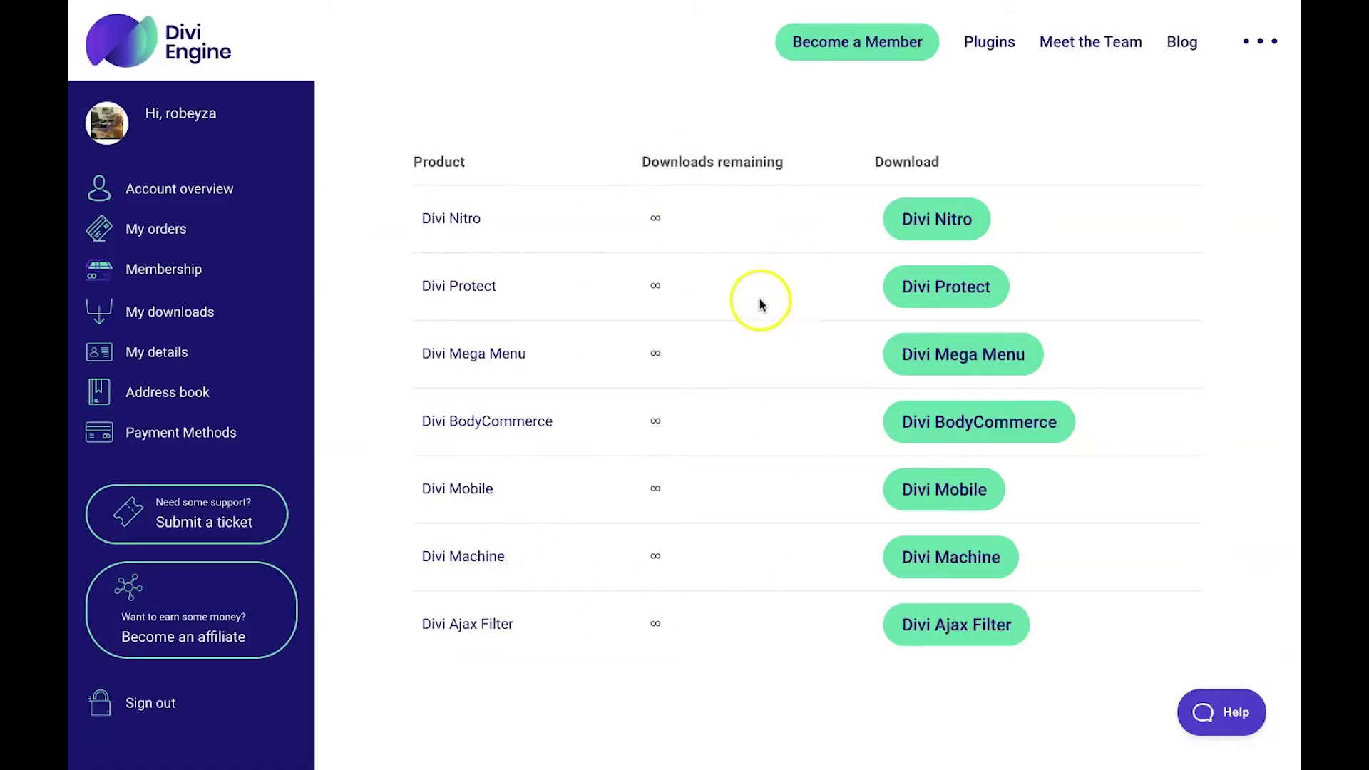
pyautogui.click(920, 502)
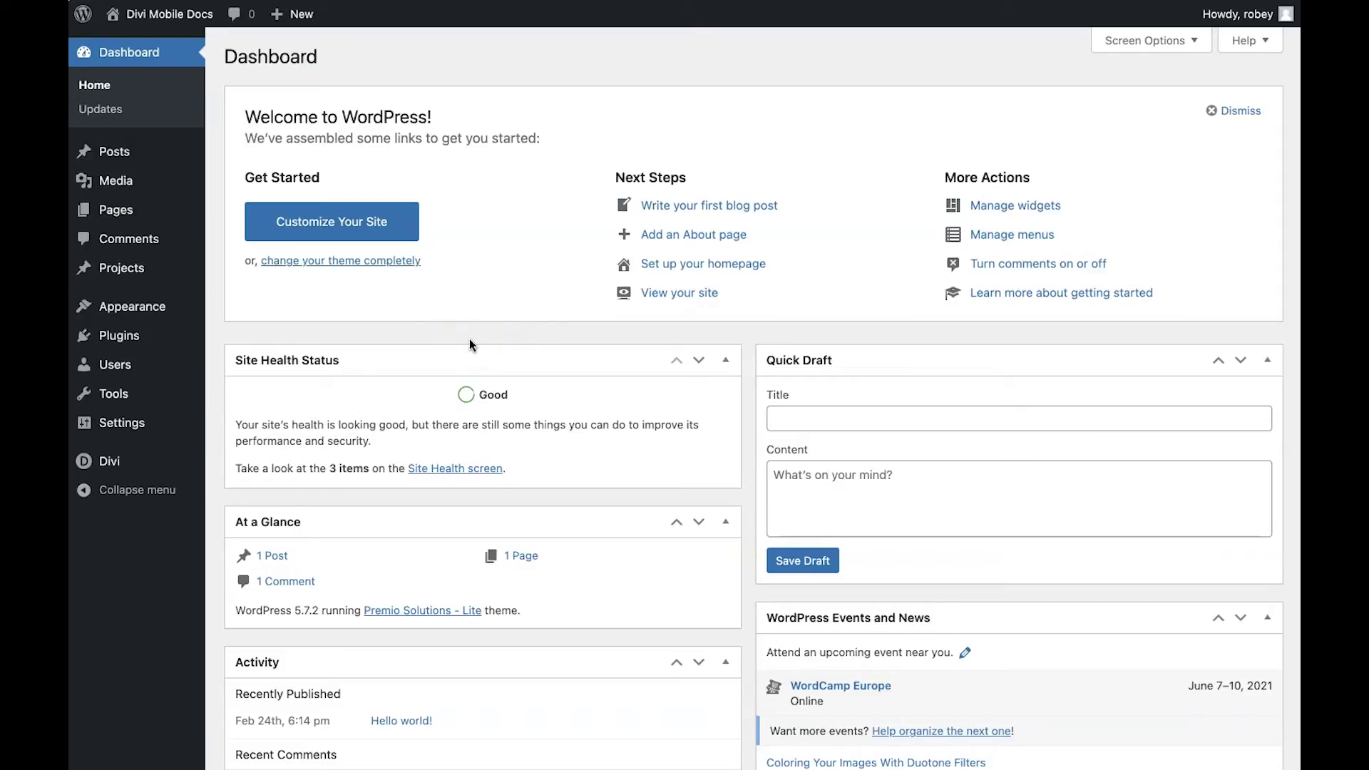
# Upload divi-mobile.zip via Plugins > Add New, install it, and activate Divi Mobile.
pyautogui.moveTo(114, 335)
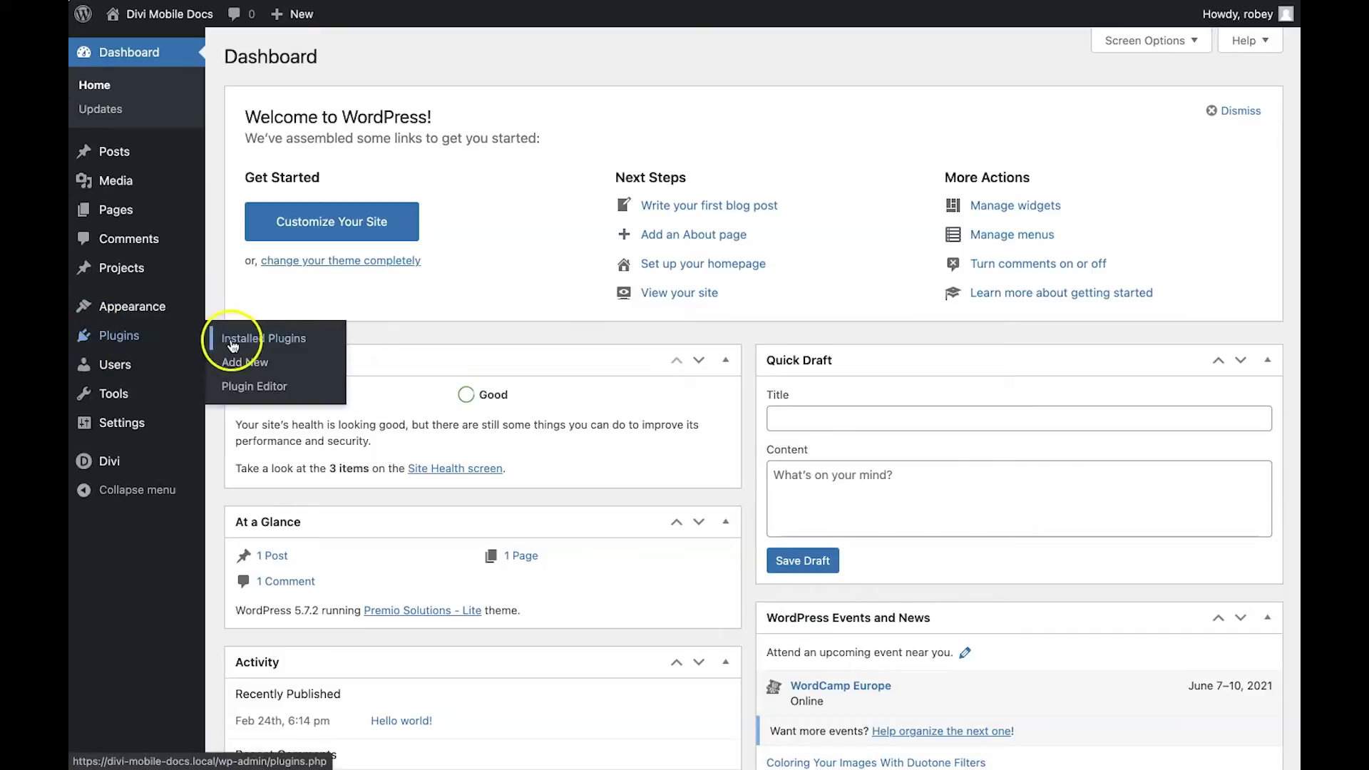
pyautogui.click(243, 367)
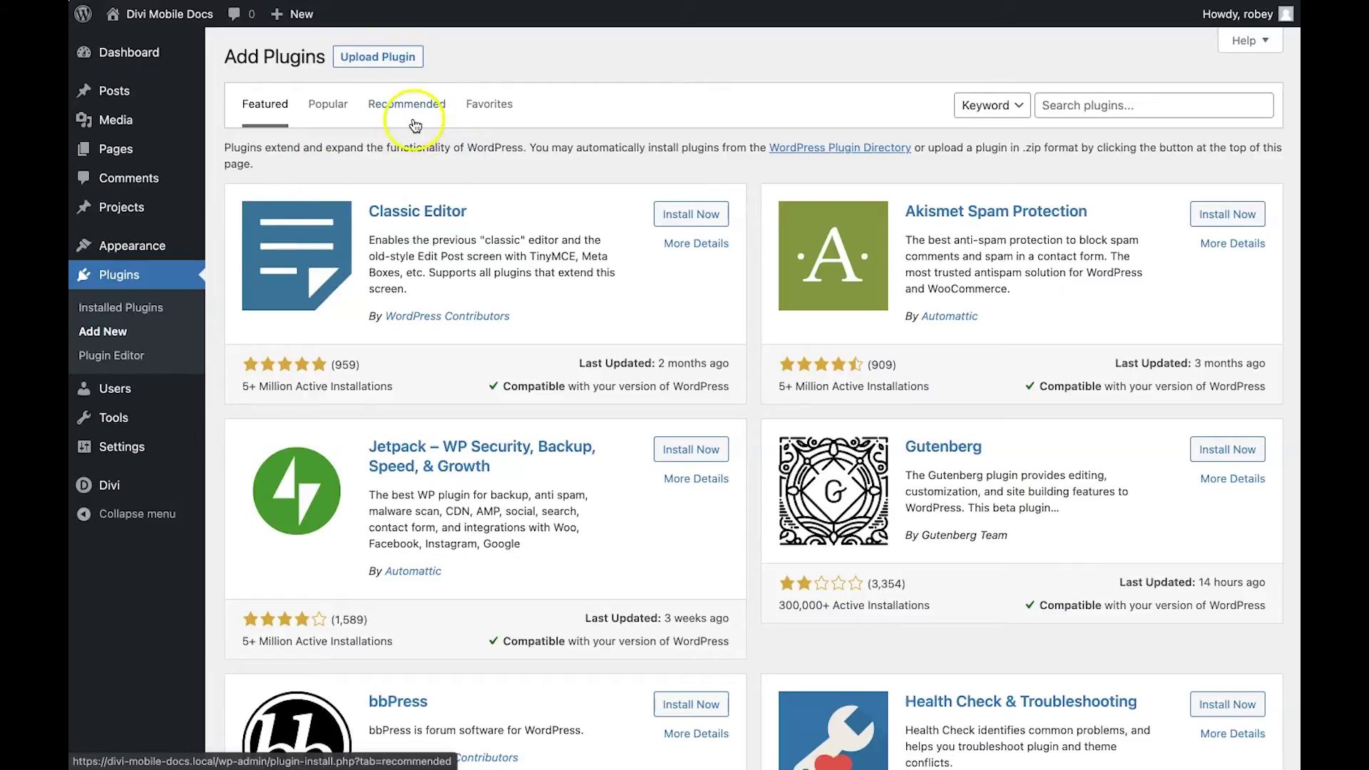
pyautogui.click(377, 60)
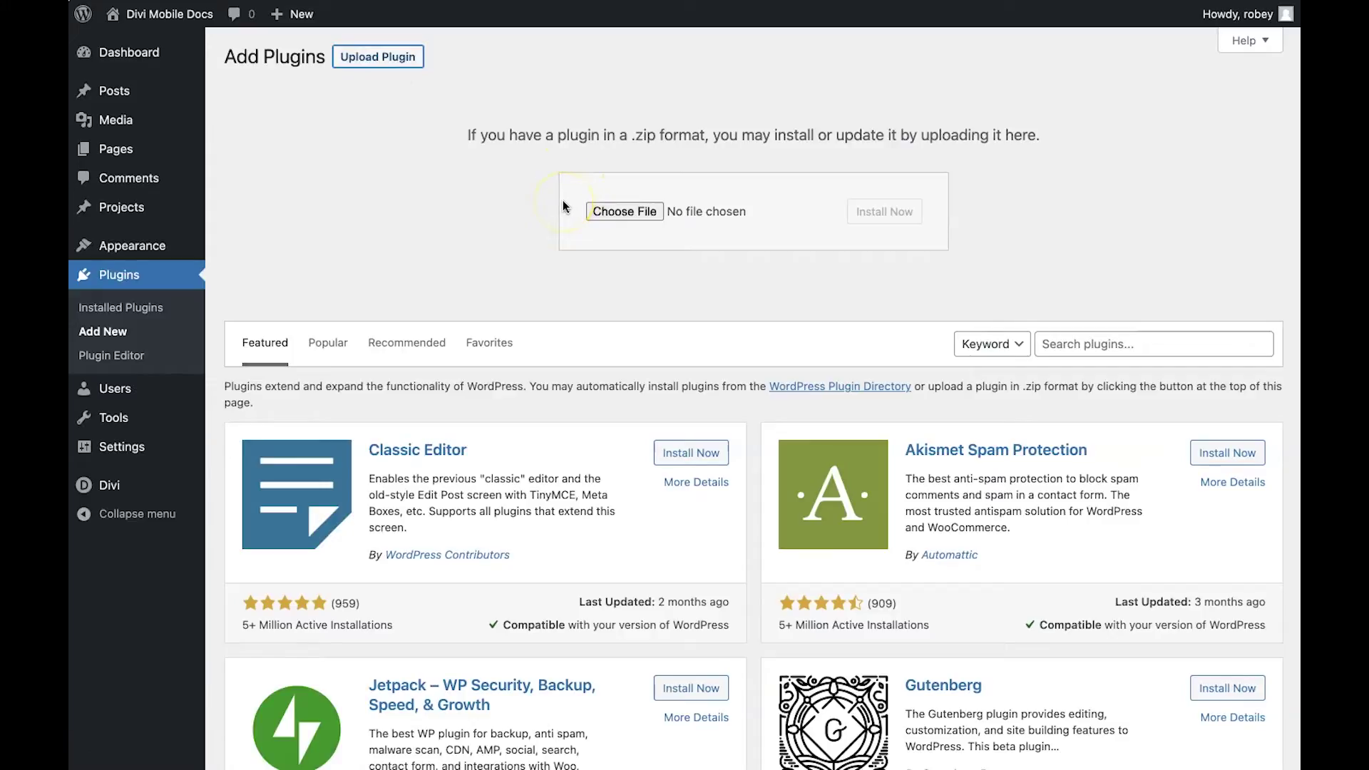
pyautogui.click(617, 210)
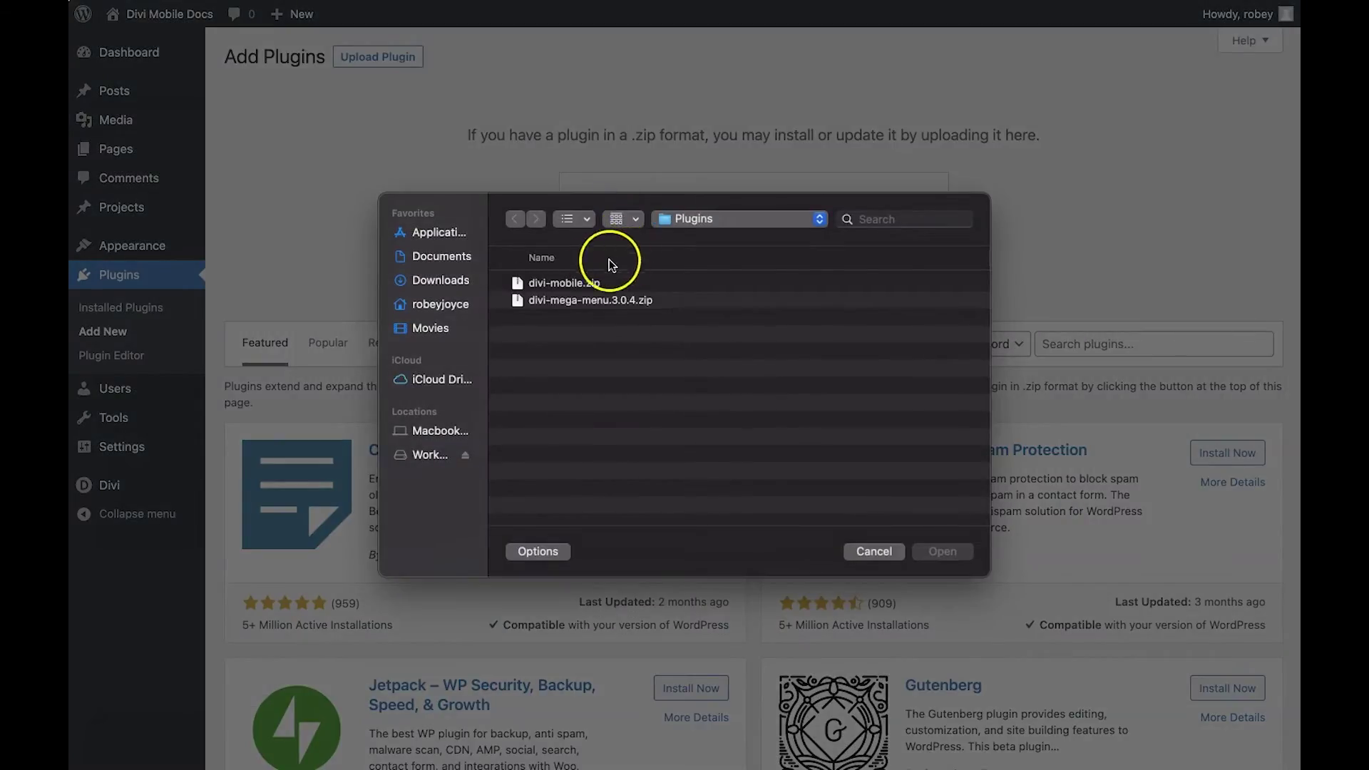
pyautogui.click(564, 285)
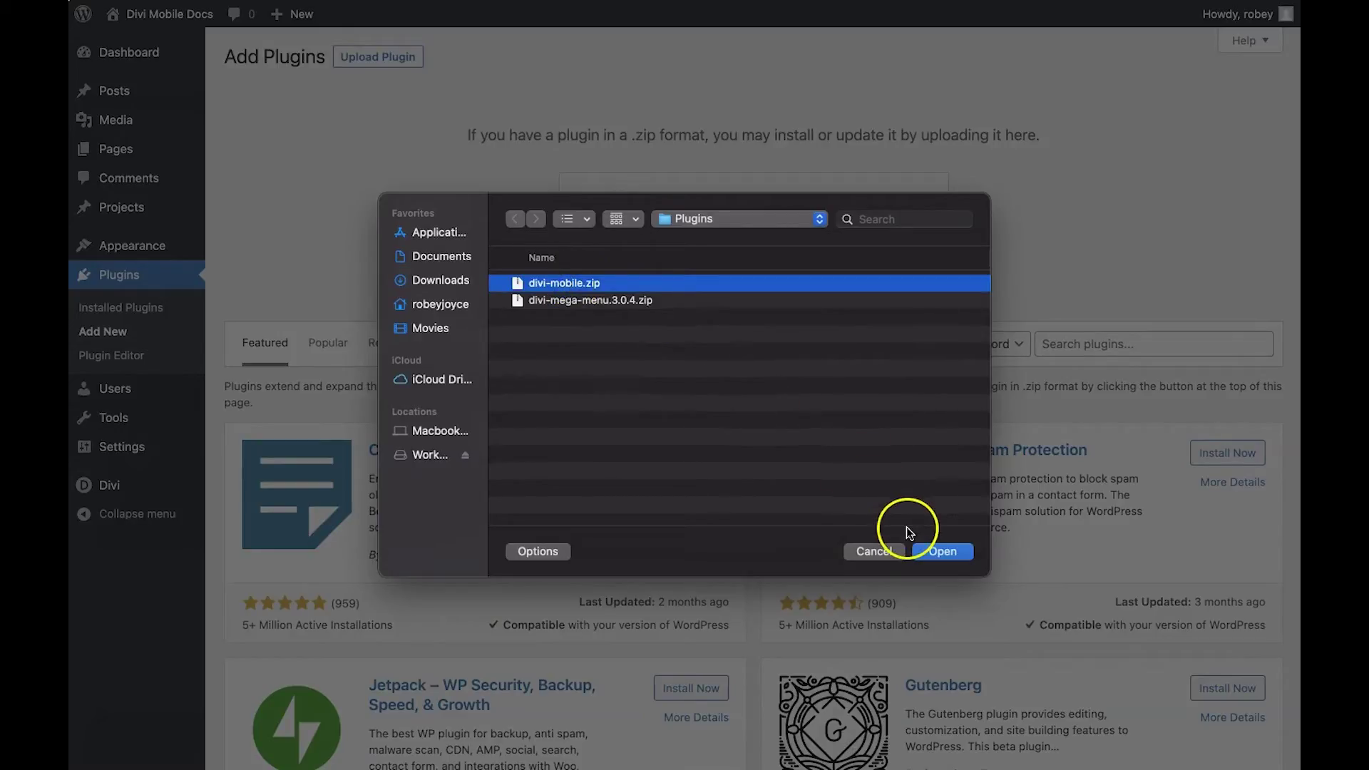
pyautogui.click(933, 552)
pyautogui.click(906, 214)
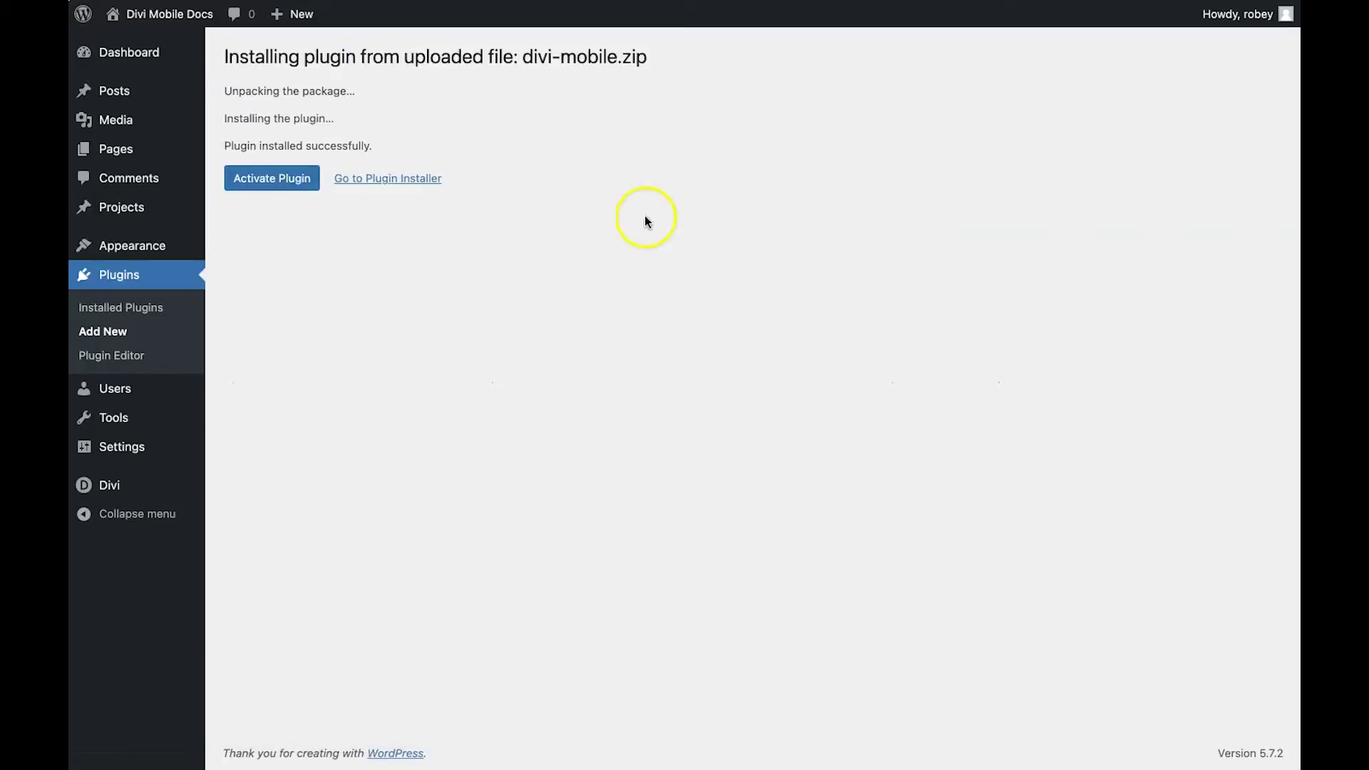
pyautogui.click(291, 189)
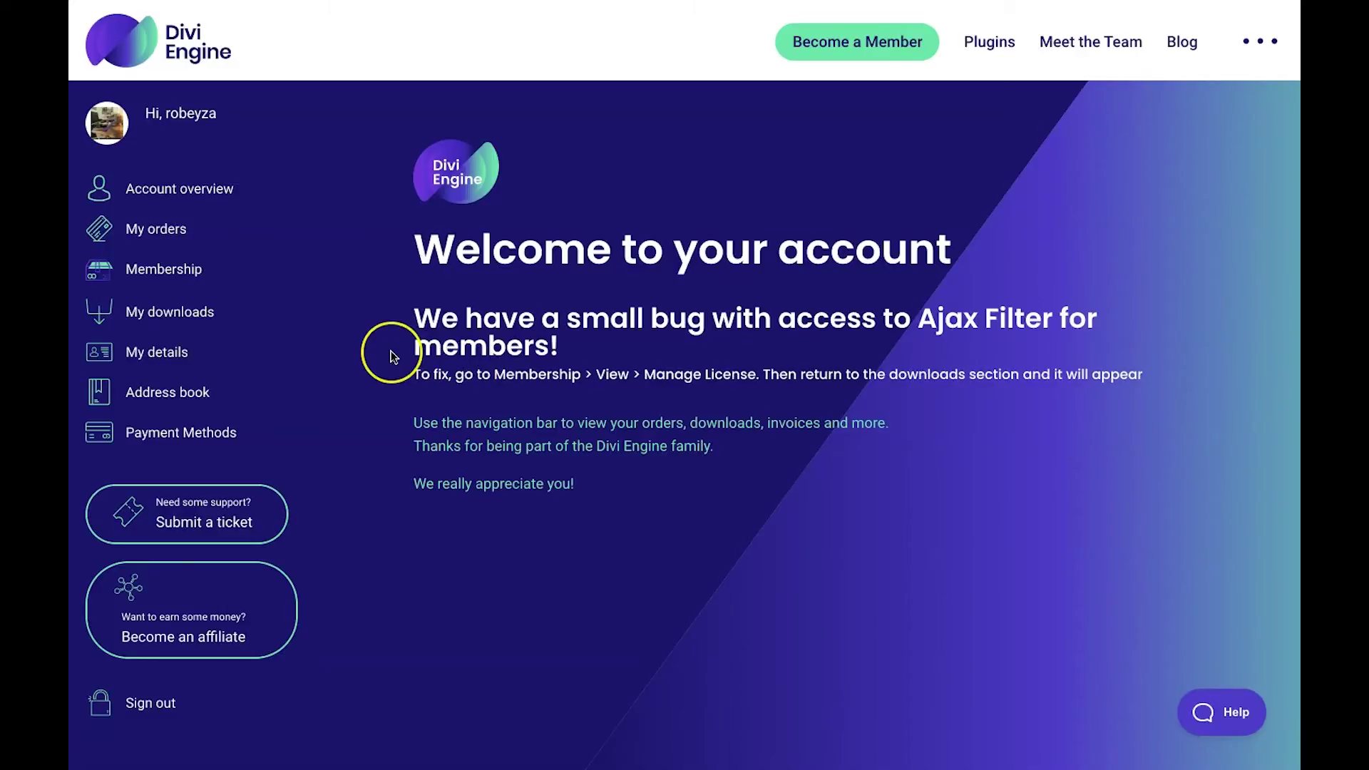
# Generate a Divi Mobile key from the membership order's Manage License Key Generator.
pyautogui.click(149, 236)
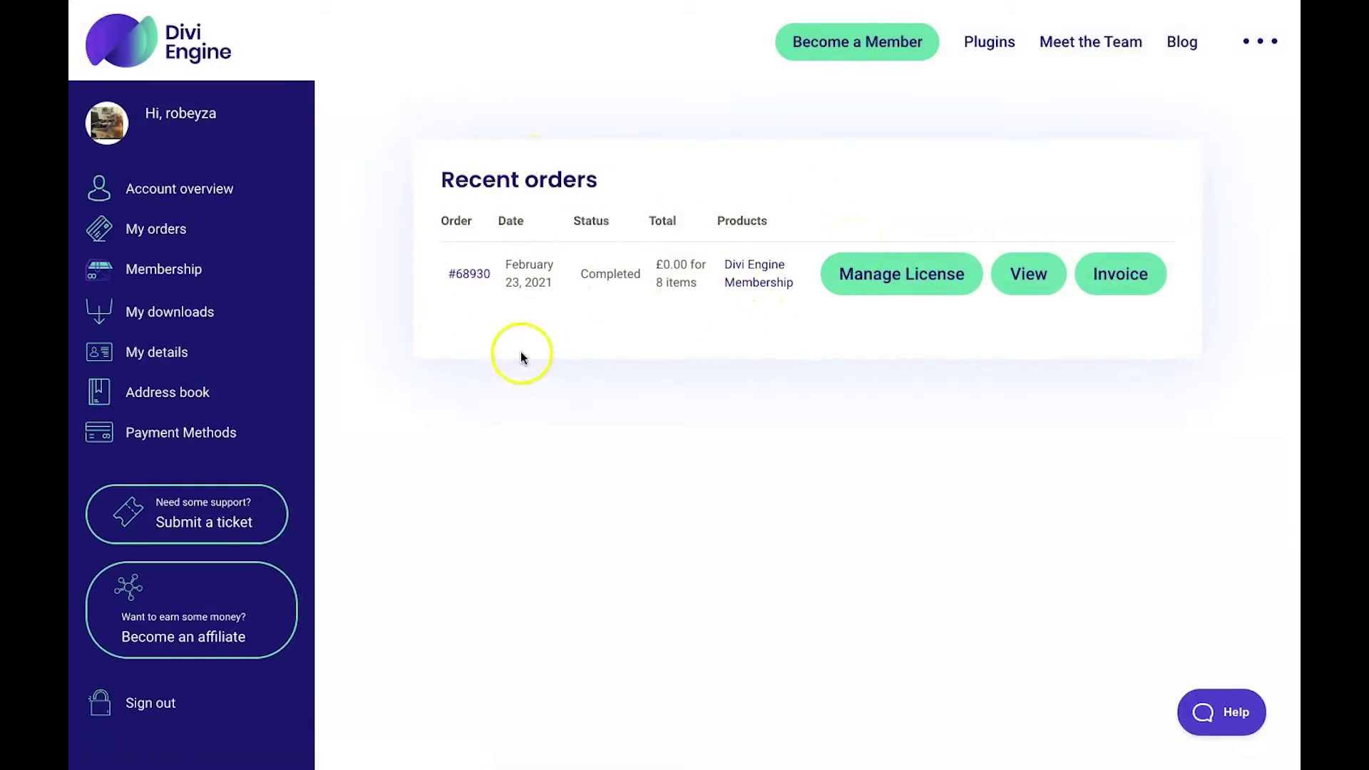
pyautogui.click(916, 285)
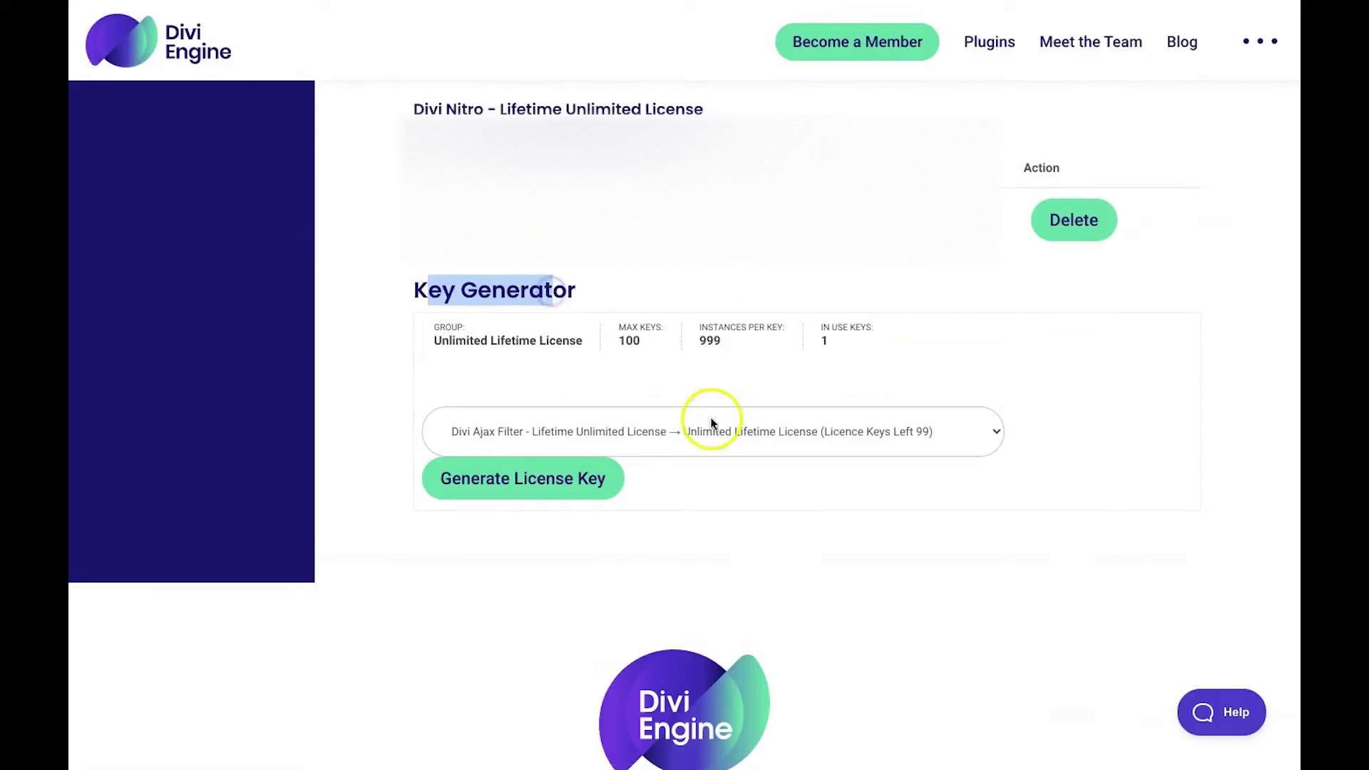
pyautogui.click(982, 434)
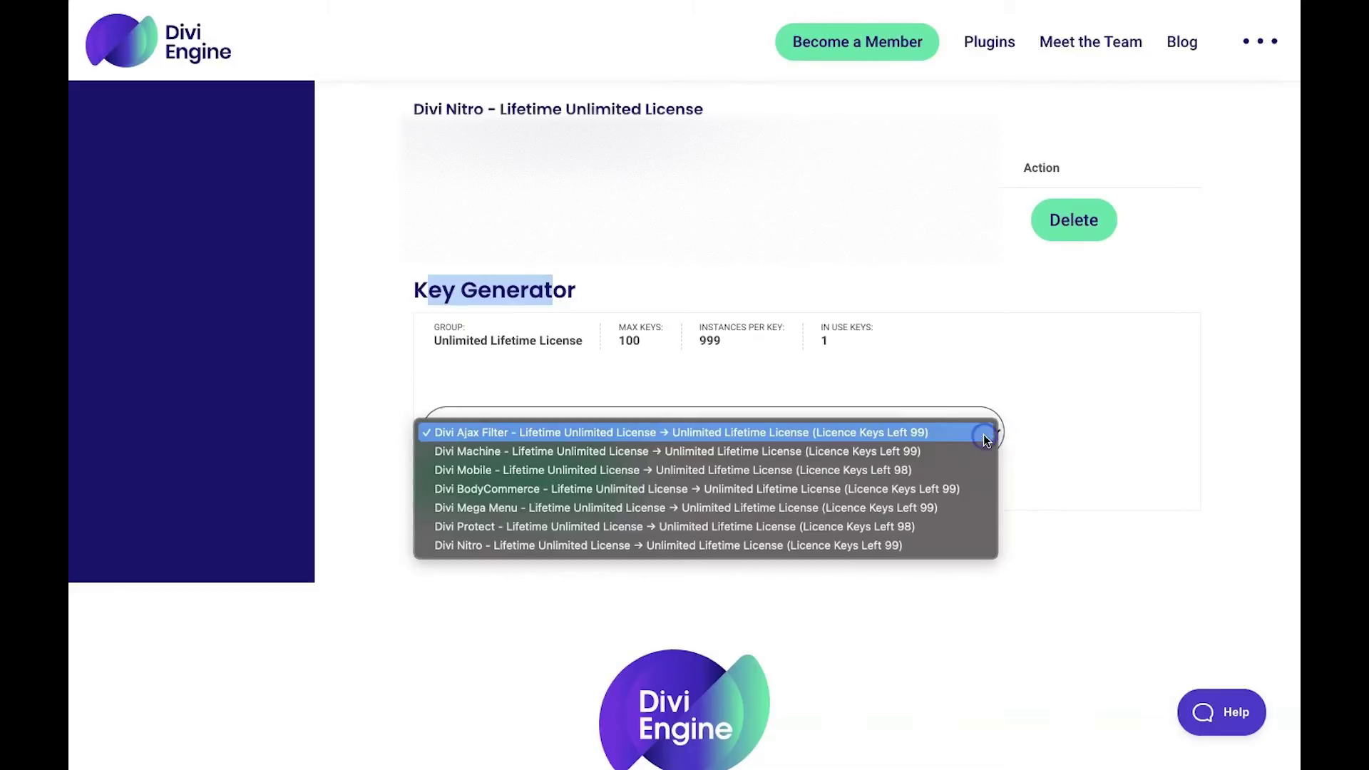
pyautogui.click(862, 473)
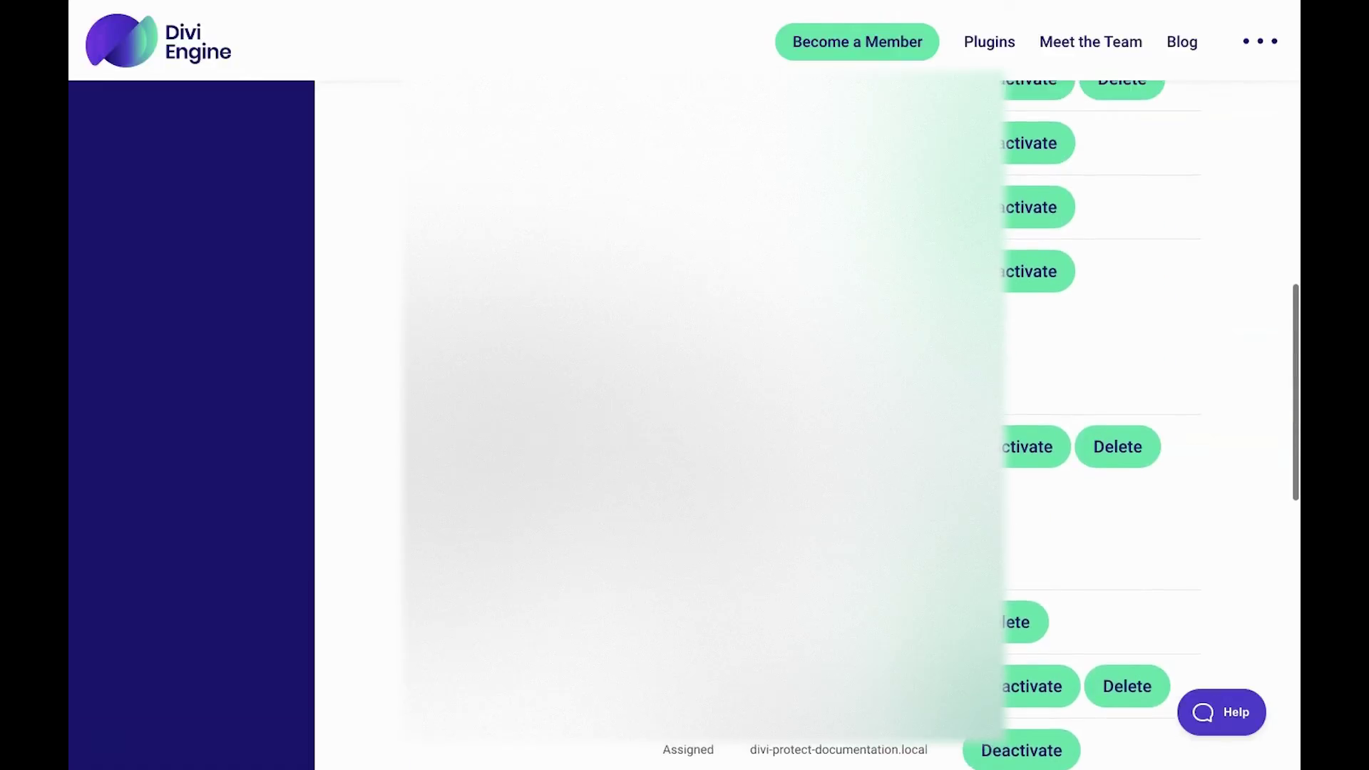
pyautogui.scroll(10, 713, 428)
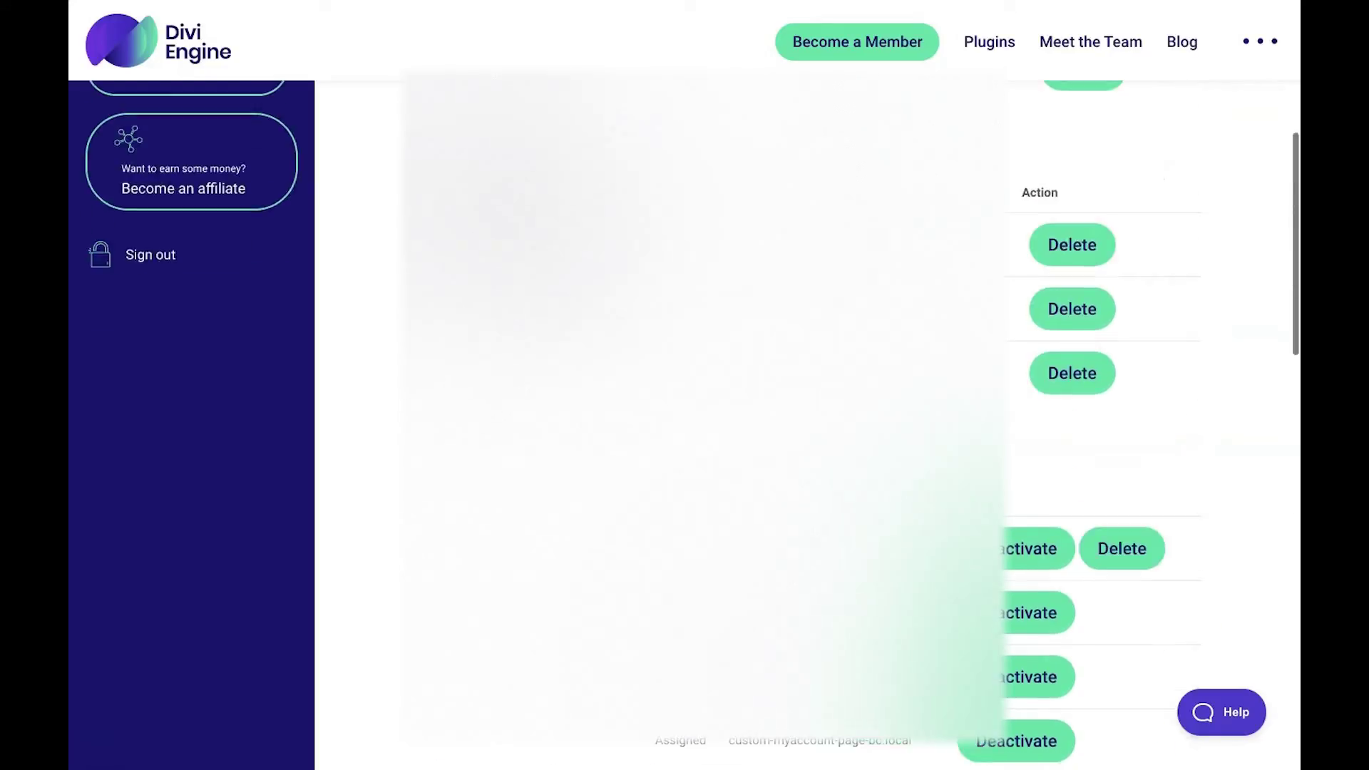
pyautogui.scroll(1, 713, 428)
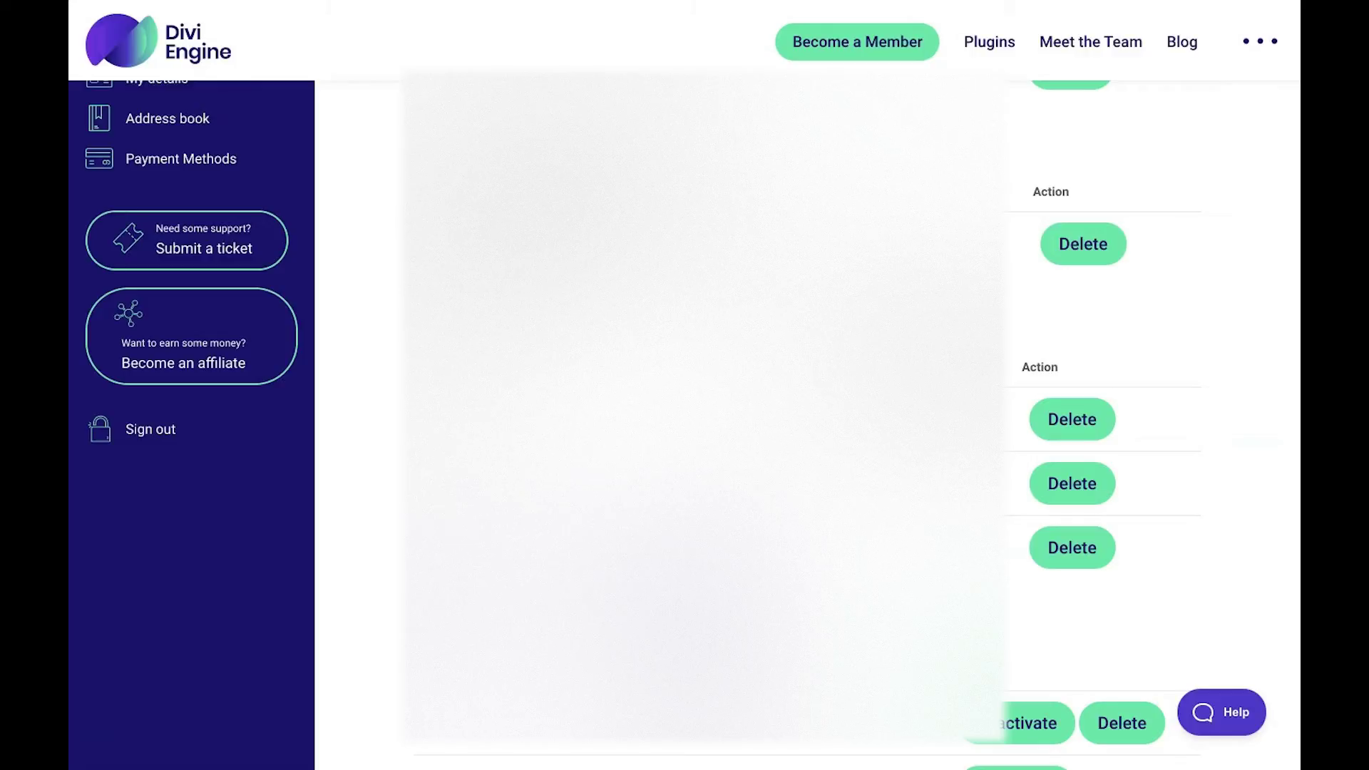
# Copy the new license key and save it on the Divi Engine > Divi Mobile License page.
pyautogui.click(391, 611)
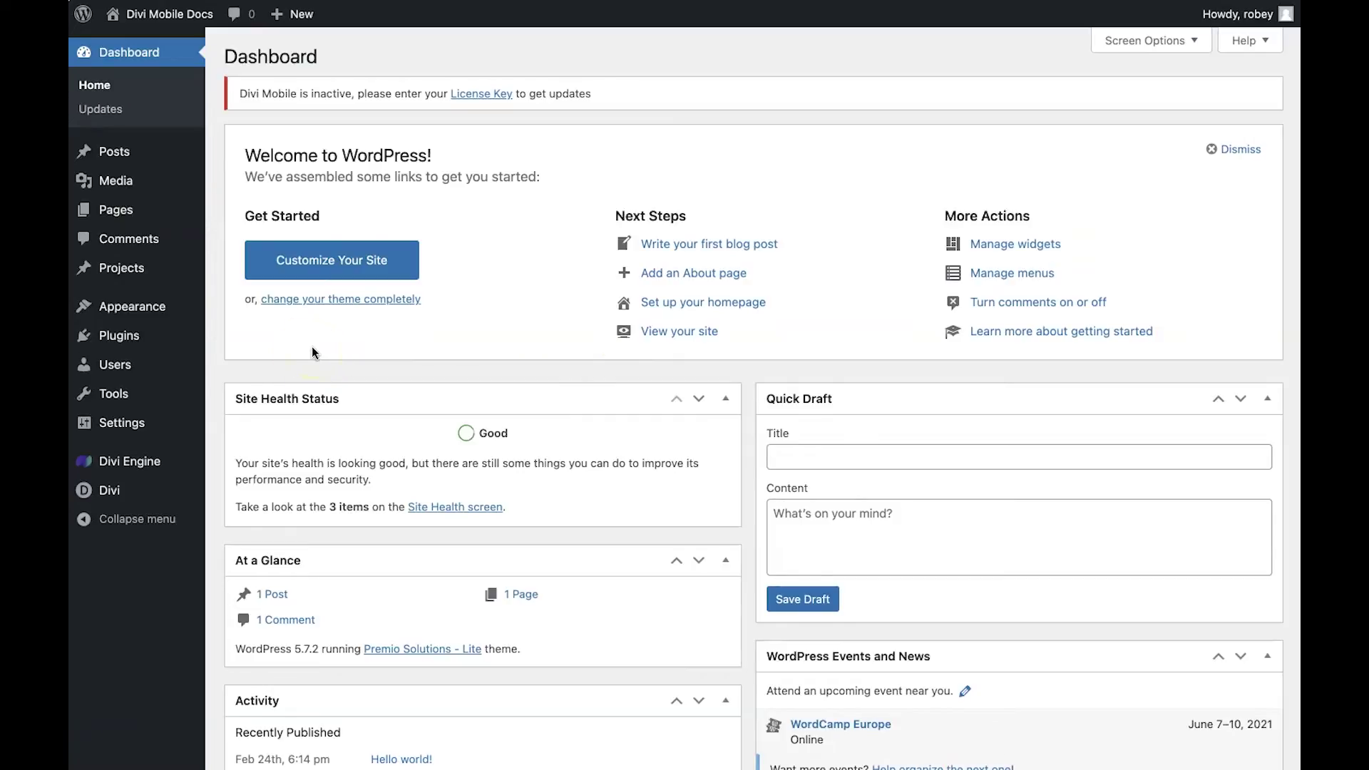
pyautogui.moveTo(139, 456)
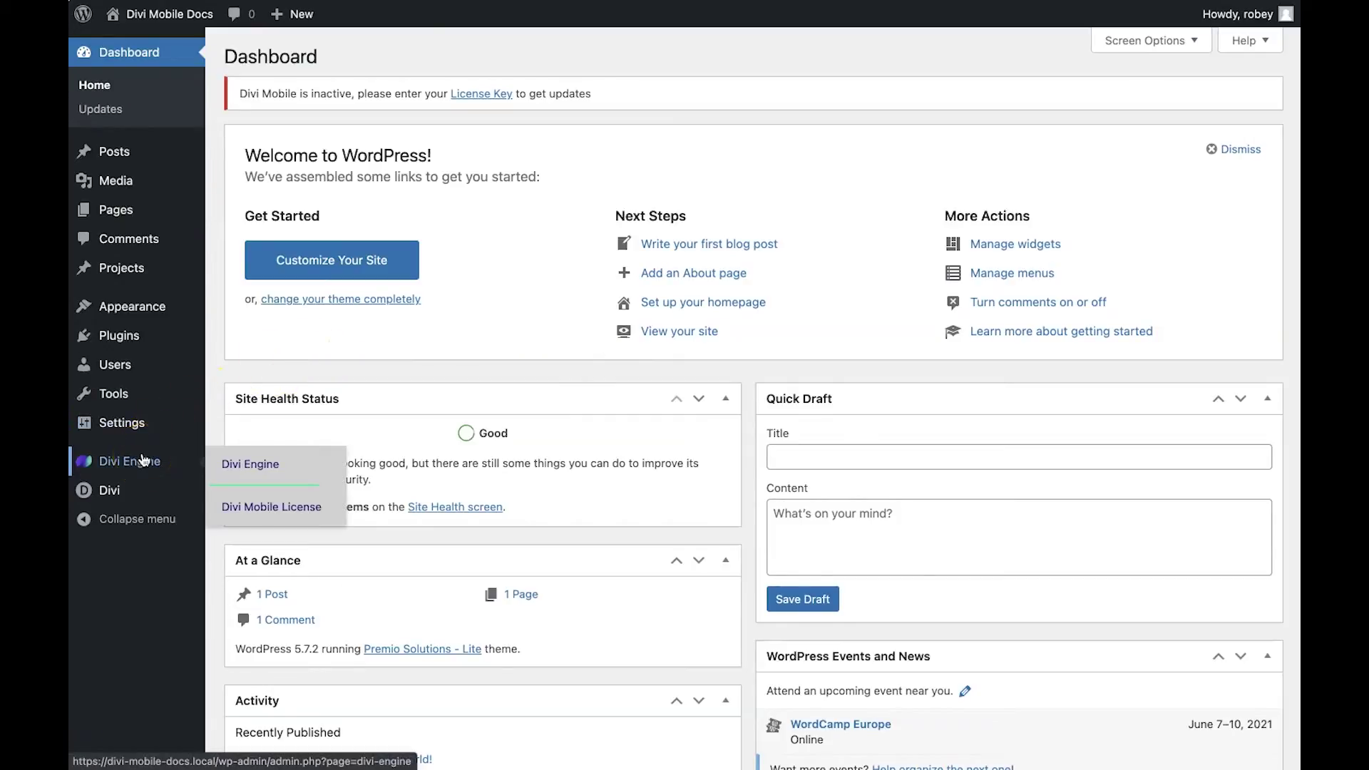
pyautogui.click(243, 507)
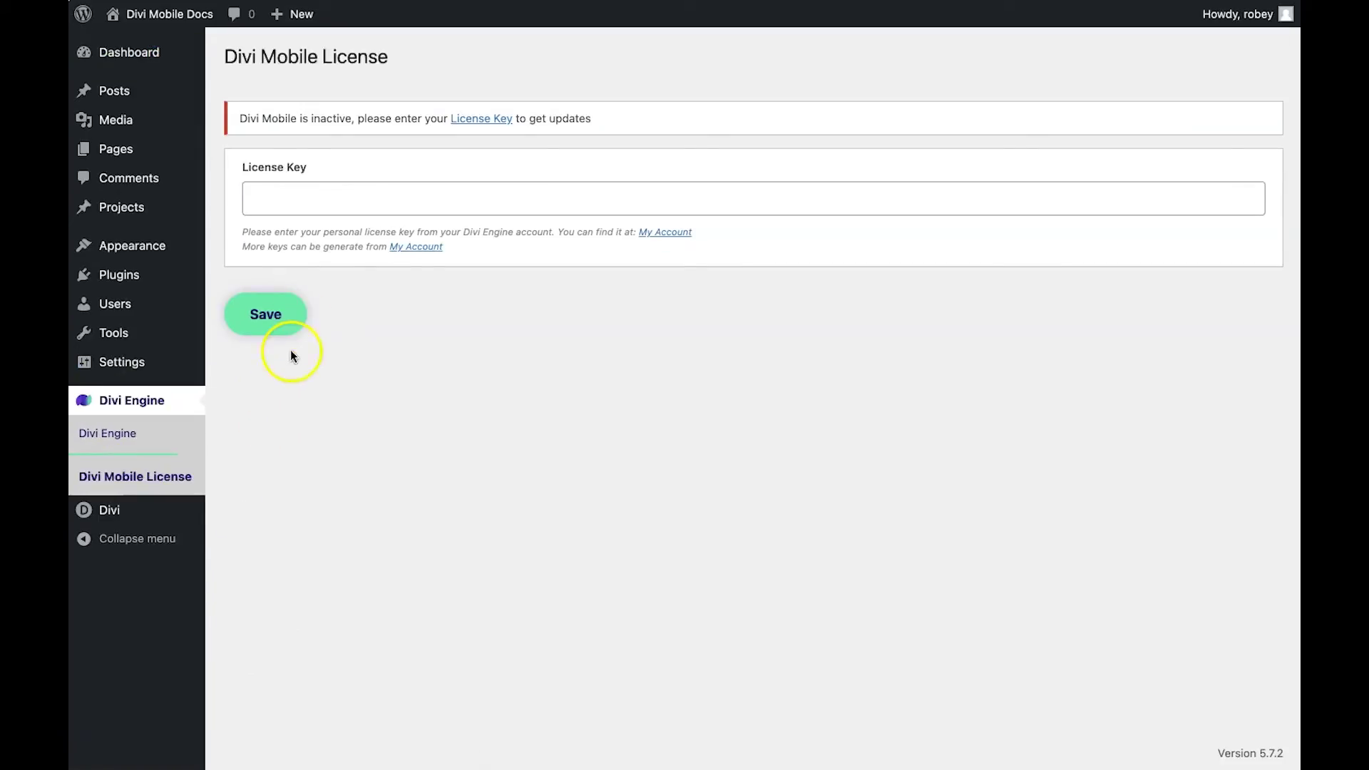
pyautogui.click(361, 192)
pyautogui.press('Down')
pyautogui.press('Down')
pyautogui.press('Return')
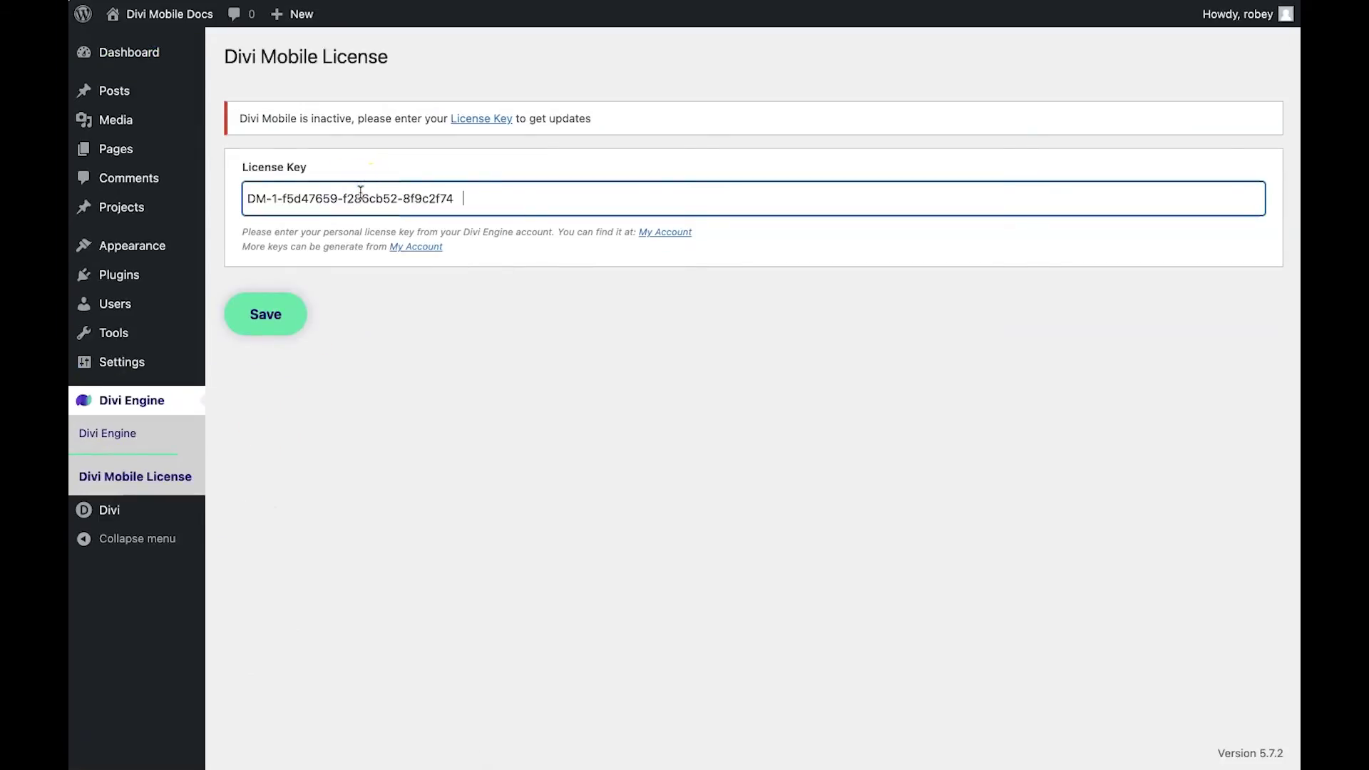
pyautogui.click(269, 340)
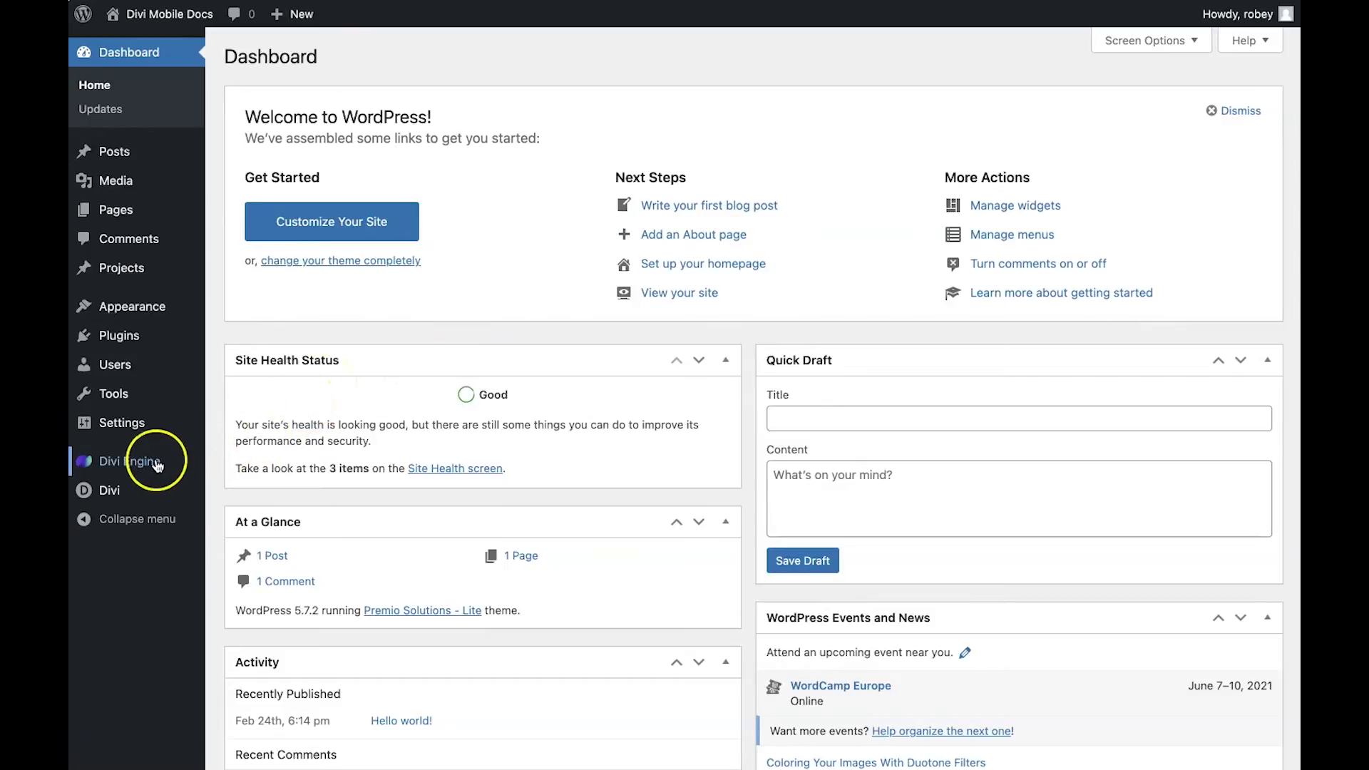
pyautogui.moveTo(143, 463)
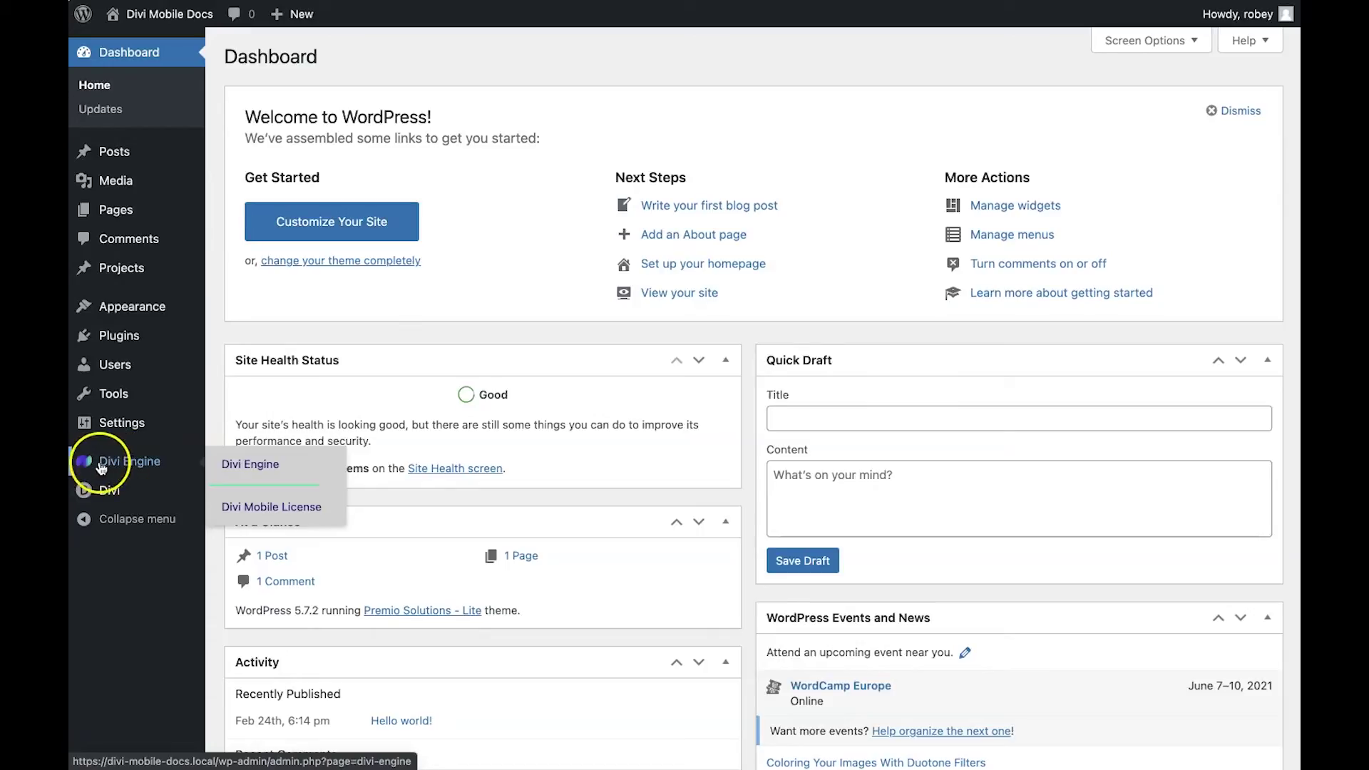
pyautogui.click(250, 467)
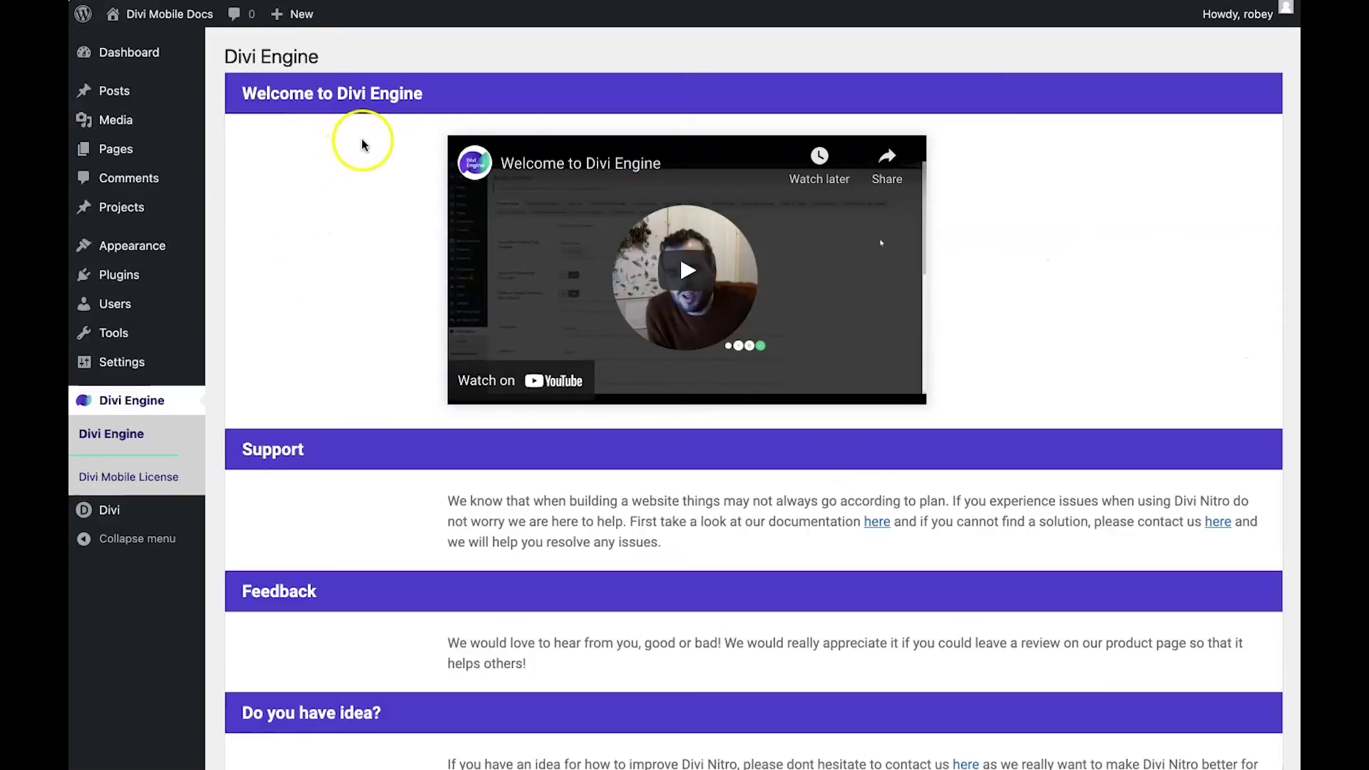
pyautogui.scroll(-2, 606, 394)
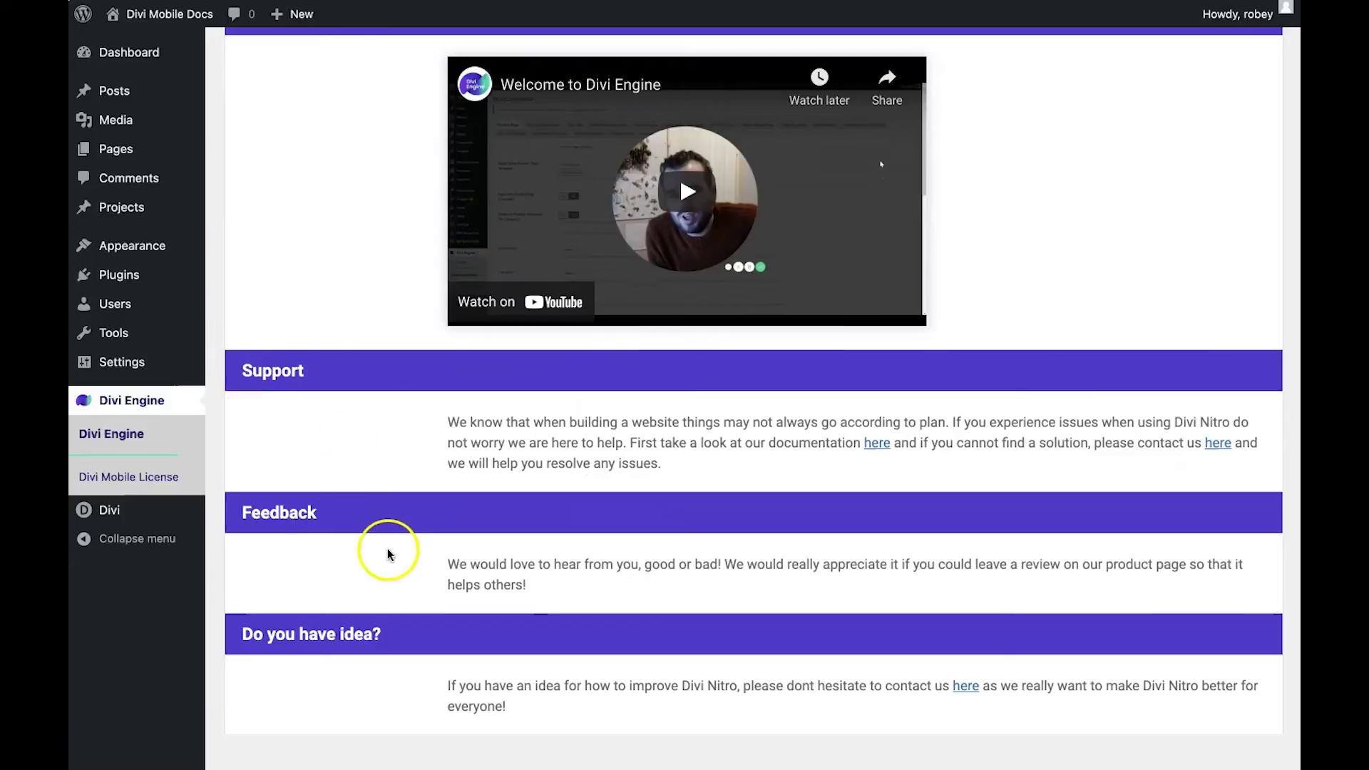
pyautogui.scroll(-1, 382, 549)
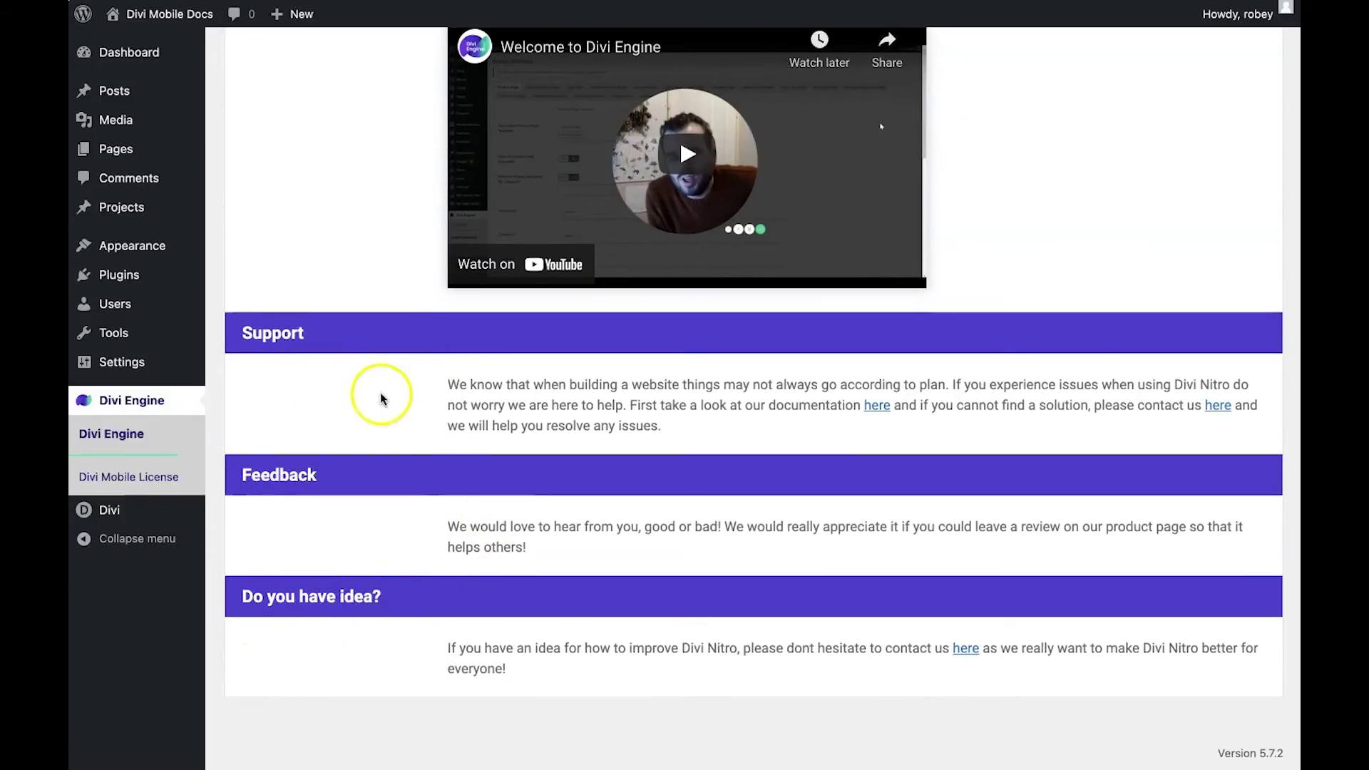
pyautogui.scroll(3, 380, 392)
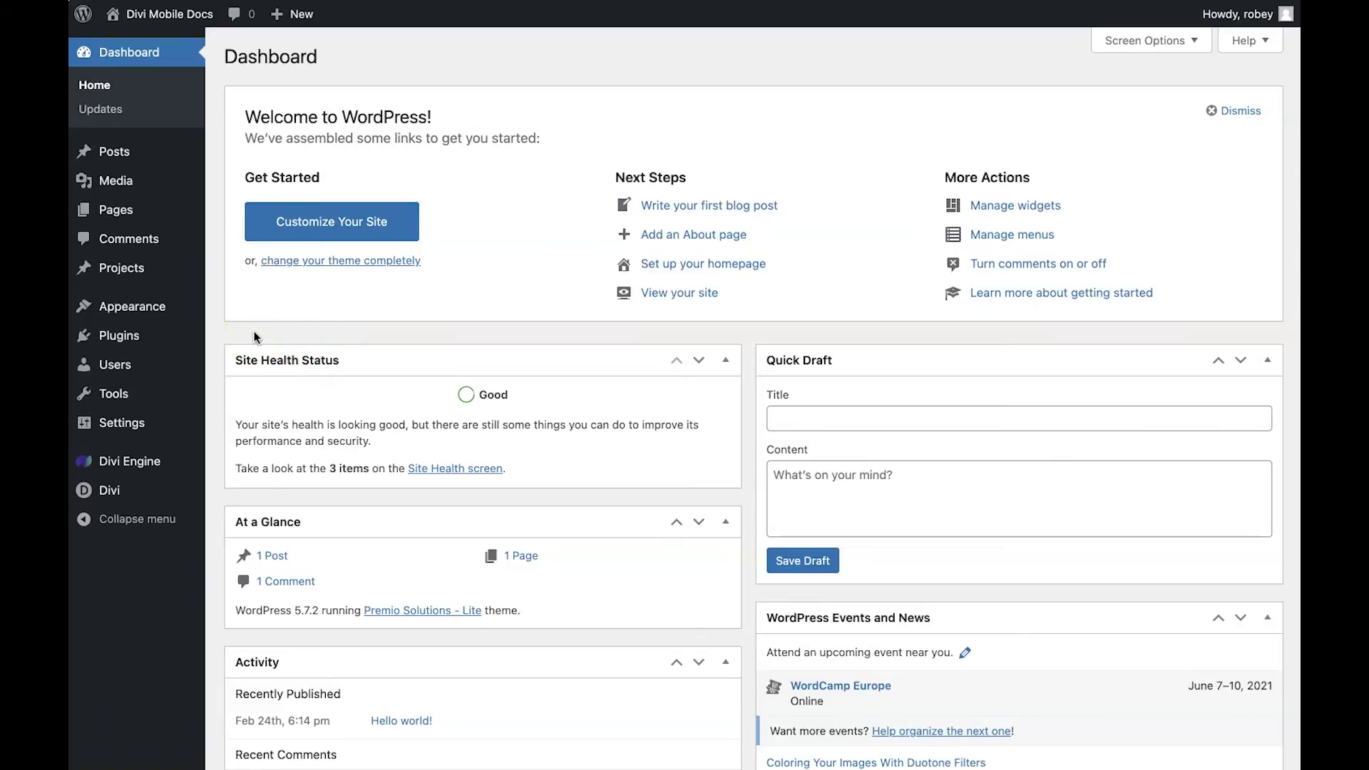
# Open the Divi Mobile section in the Appearance > Customize panel.
pyautogui.moveTo(171, 311)
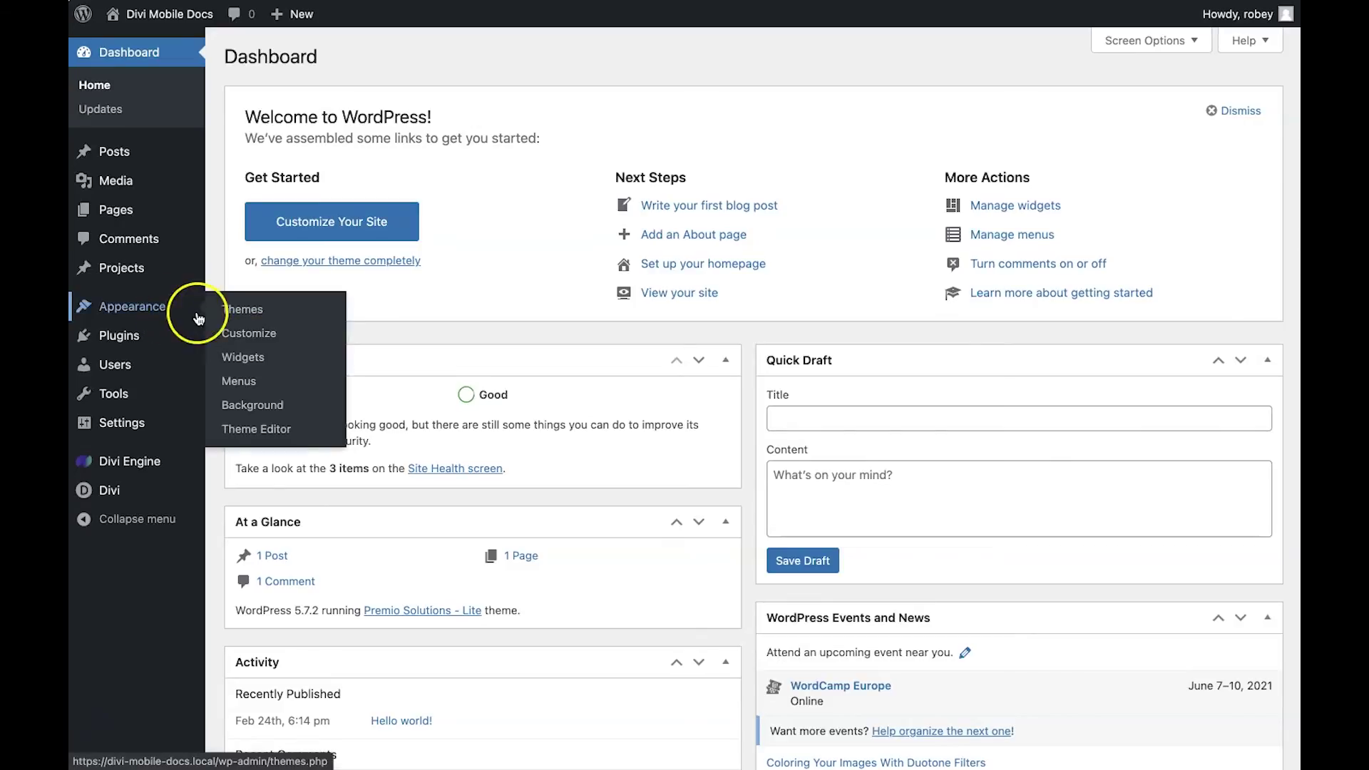
pyautogui.click(252, 344)
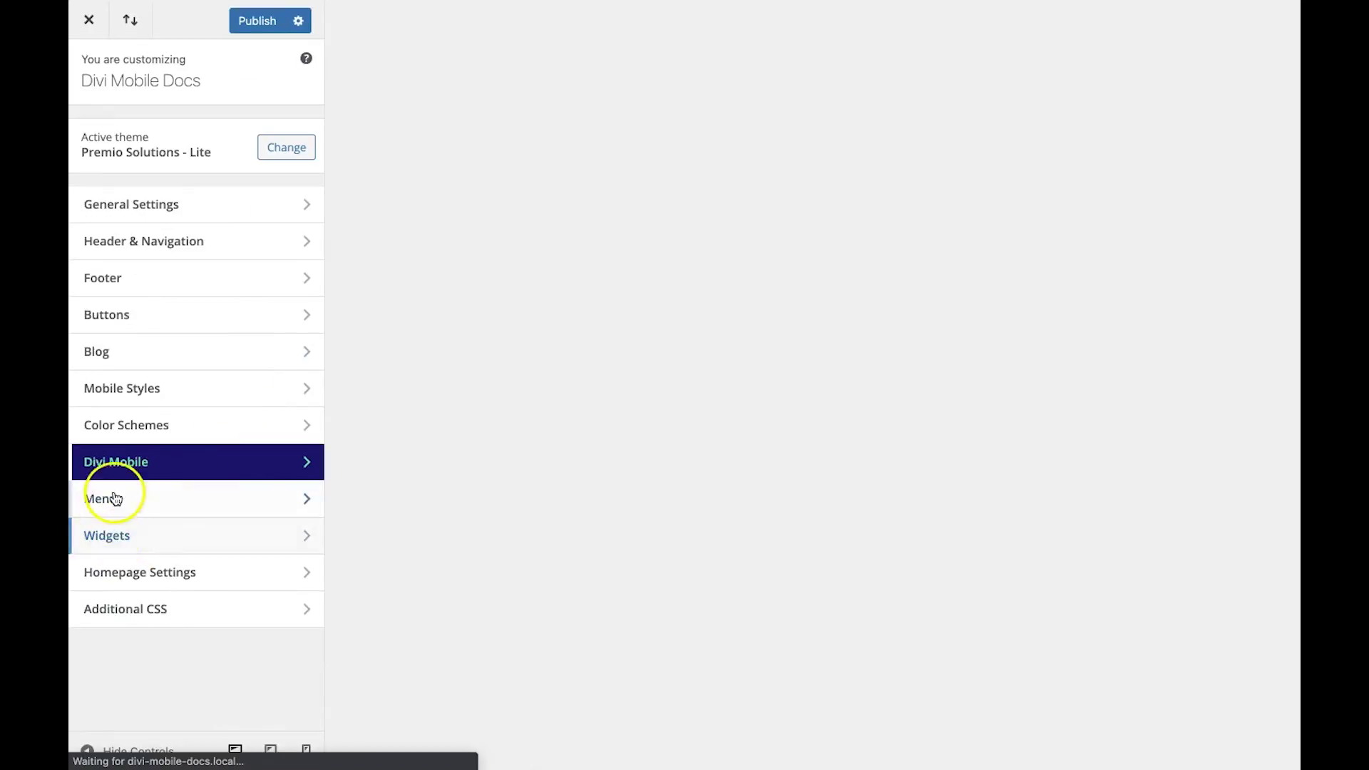
pyautogui.click(246, 456)
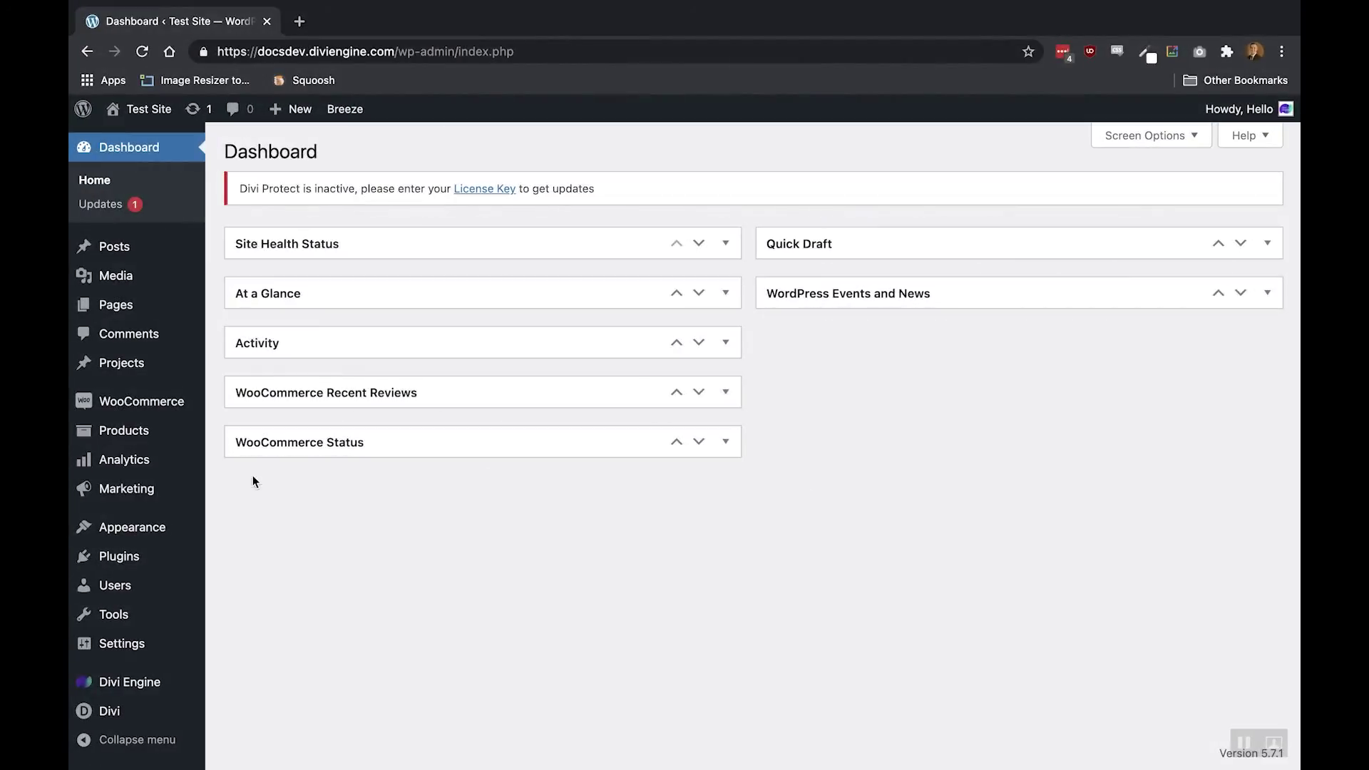
# Deactivate the Breeze caching plugin in the Installed Plugins list.
pyautogui.click(132, 555)
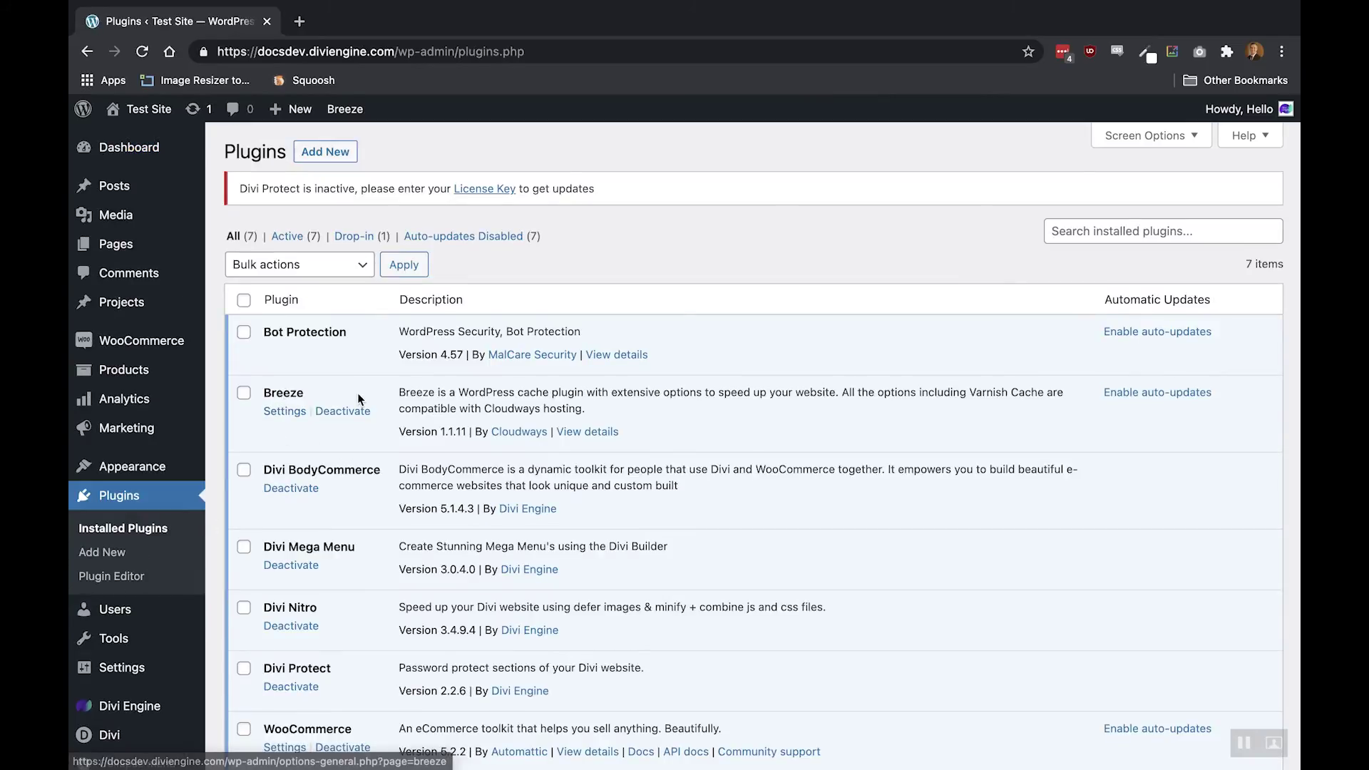
pyautogui.click(347, 412)
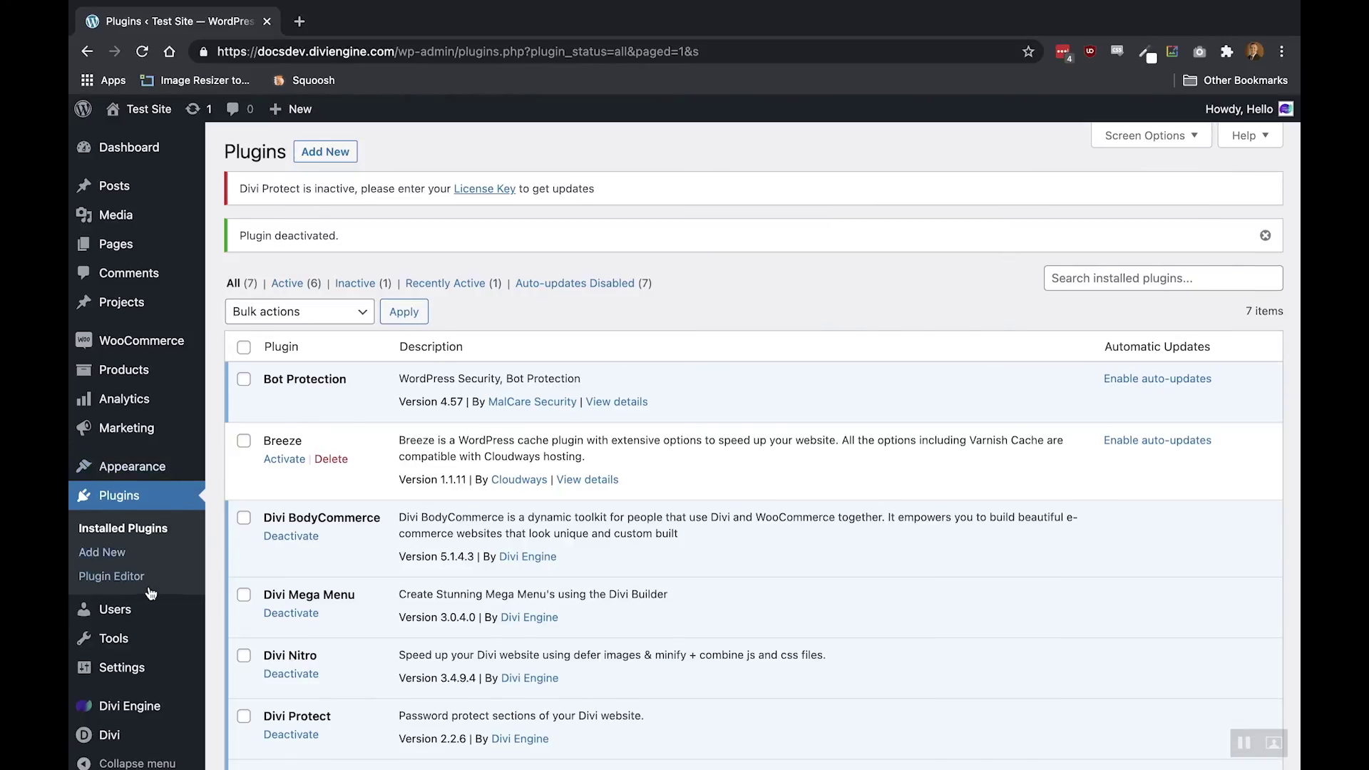
pyautogui.scroll(-3, 114, 592)
# Disable Static CSS File Generation in Divi Theme Options > Builder > Advanced and save changes.
pyautogui.moveTo(108, 728)
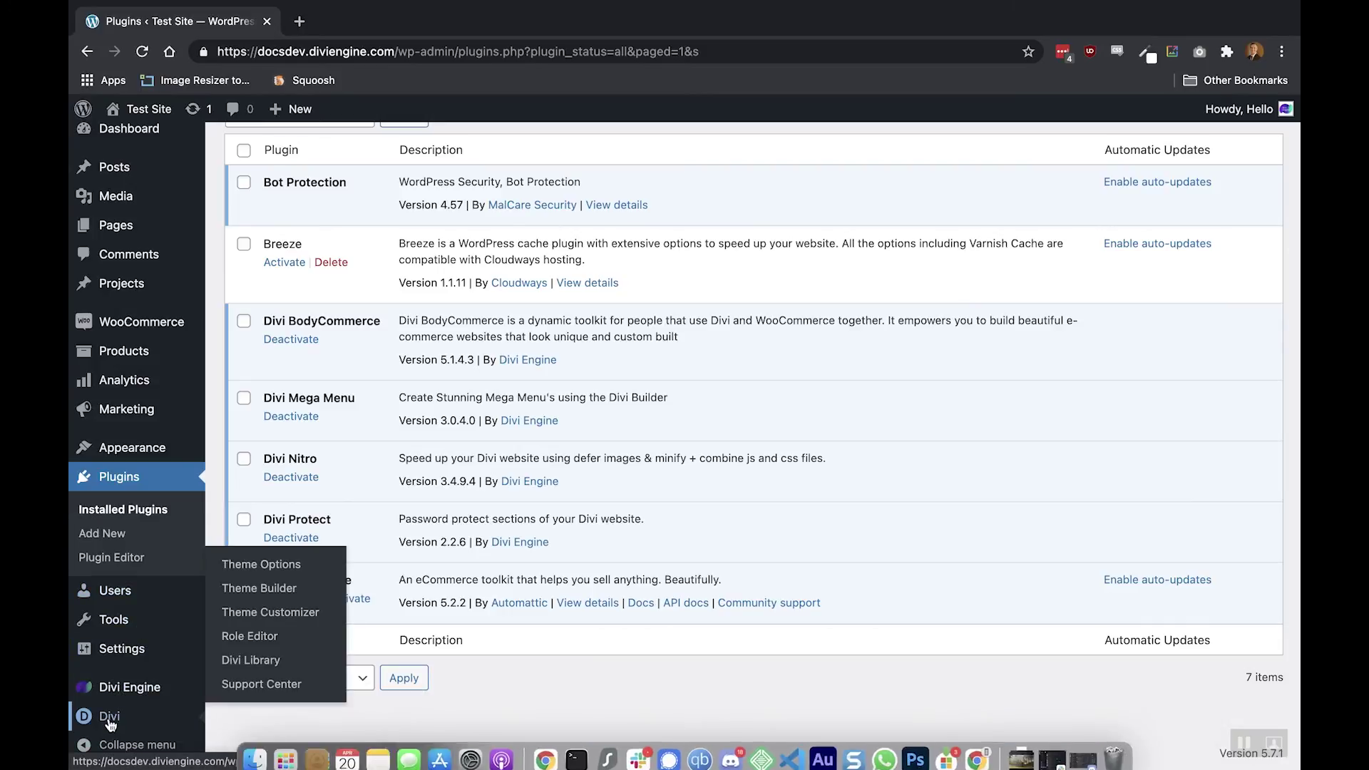
pyautogui.click(295, 568)
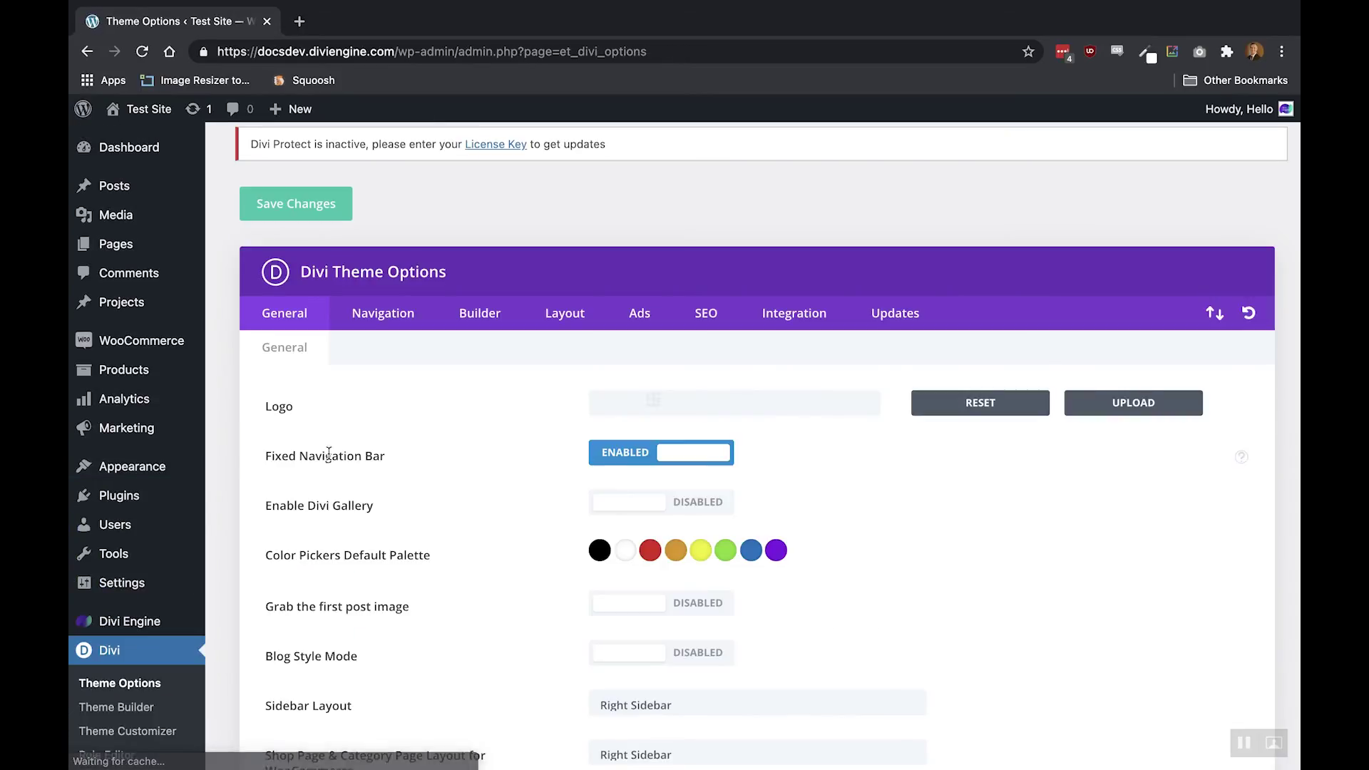
pyautogui.click(474, 319)
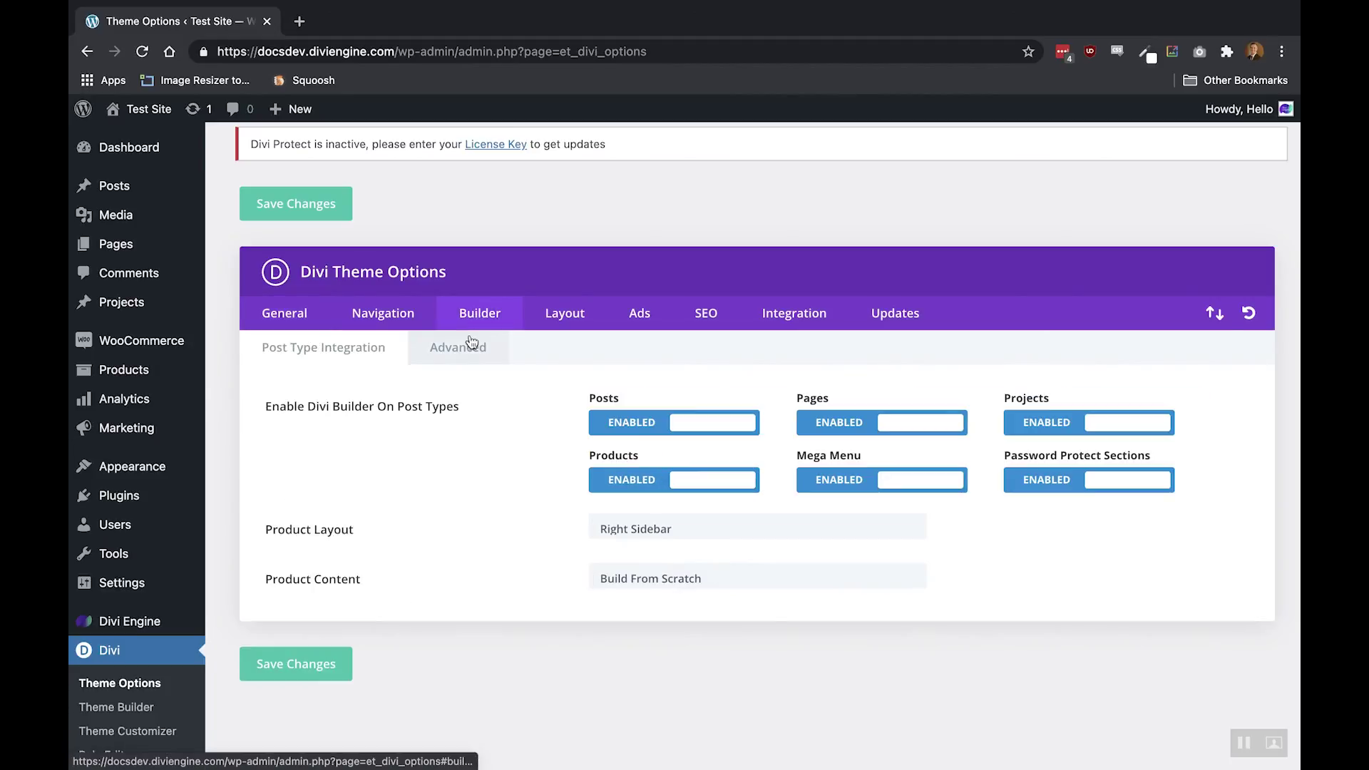
pyautogui.click(463, 358)
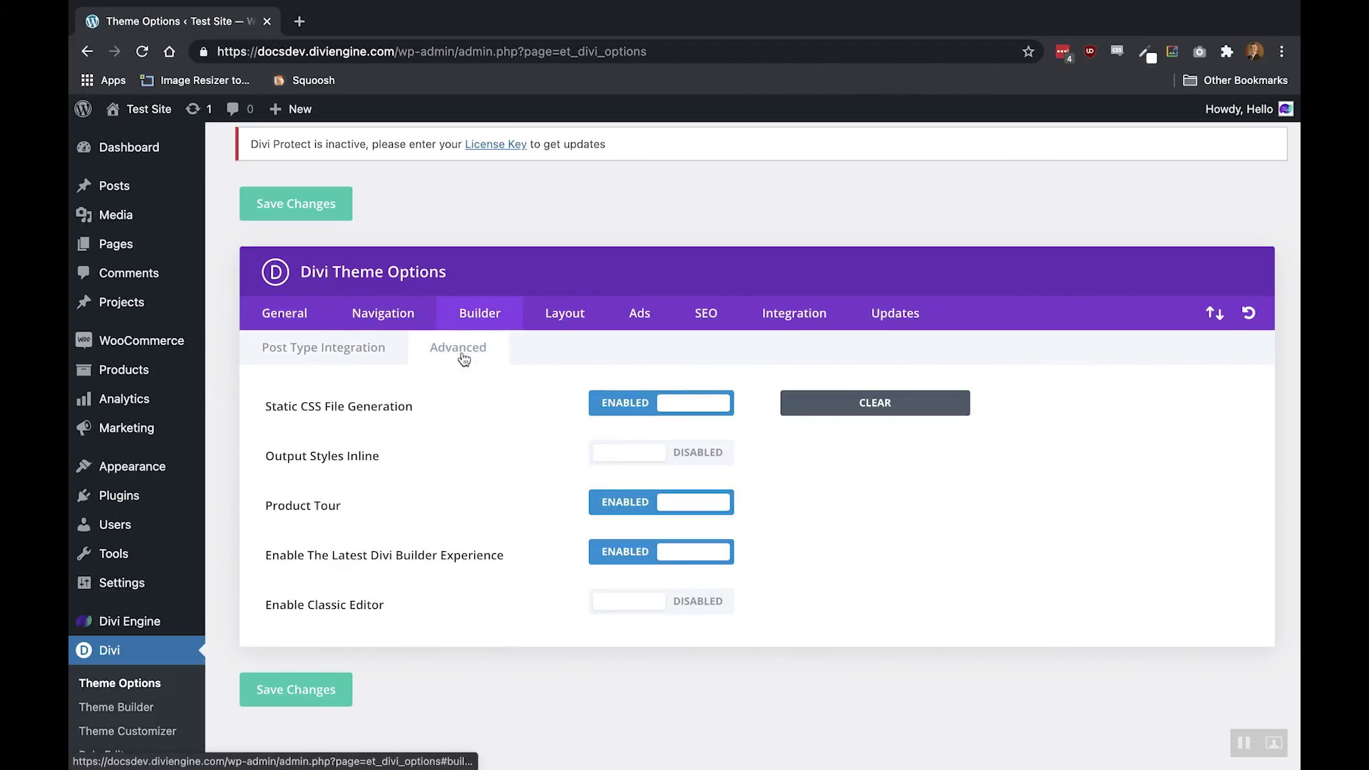
pyautogui.click(696, 408)
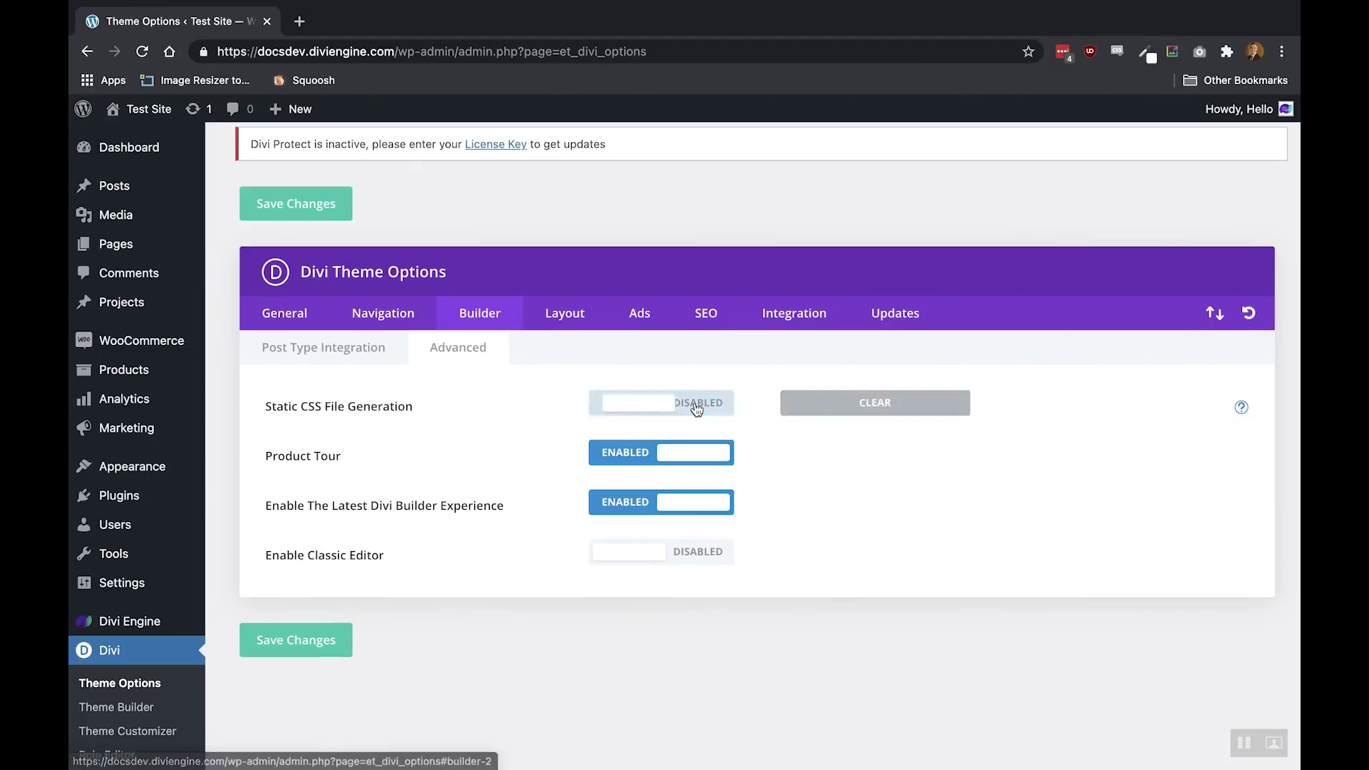
pyautogui.click(296, 645)
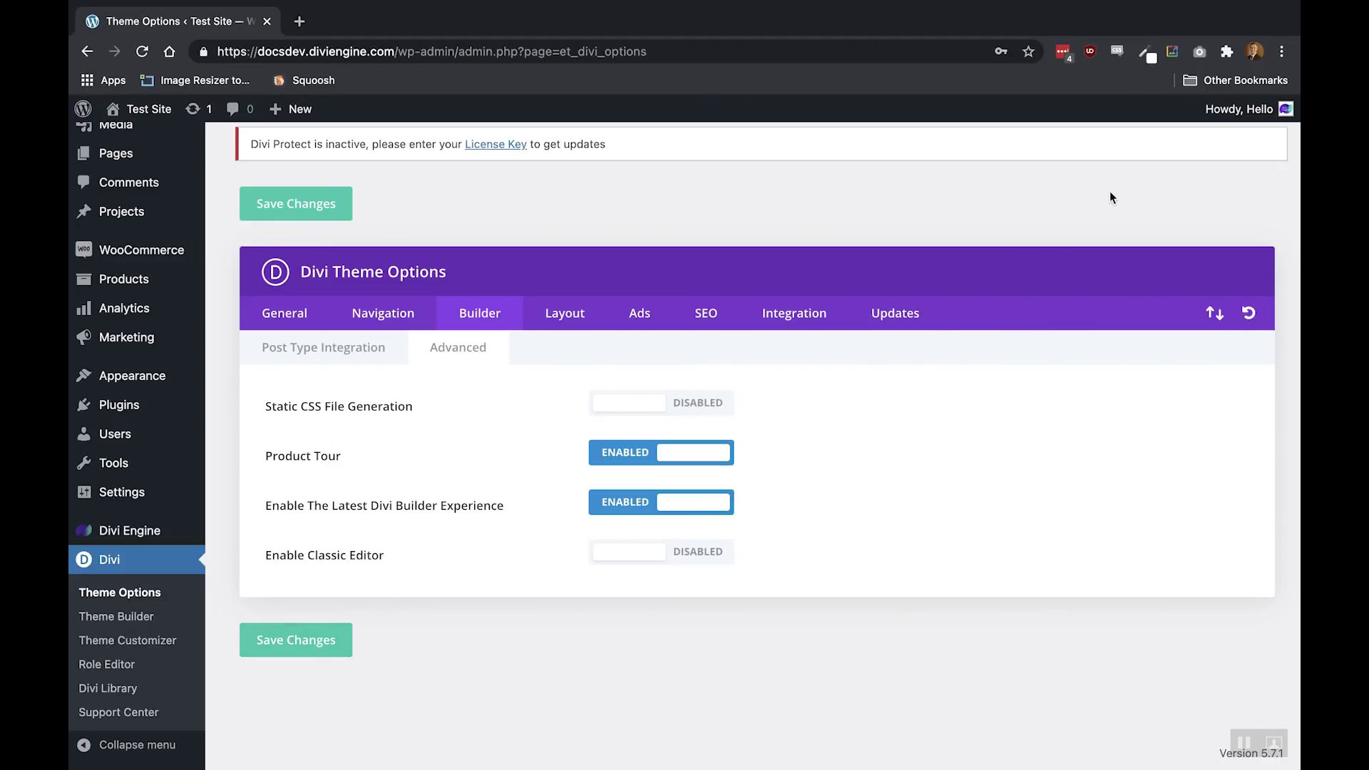
pyautogui.click(1283, 53)
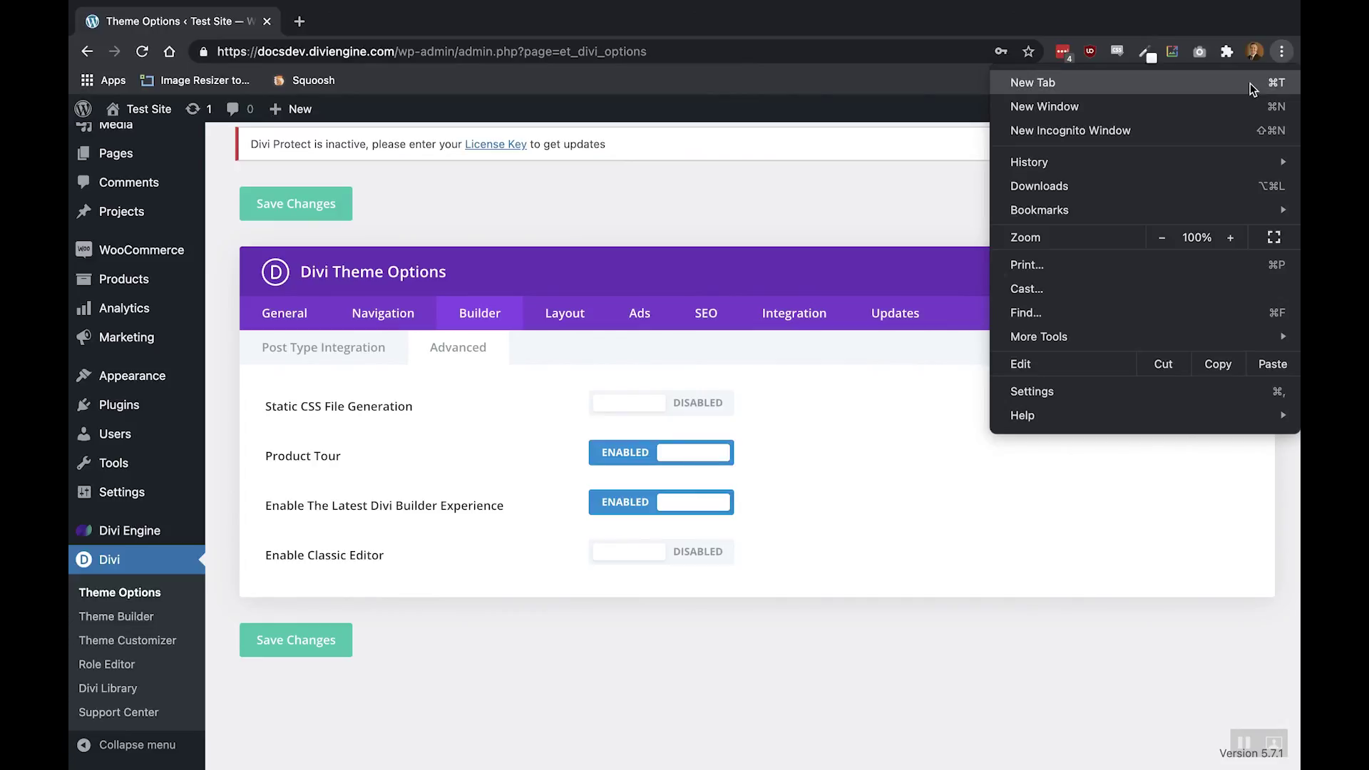
# Open Chrome's Clear browsing data dialog from More Tools, with time range All time.
pyautogui.moveTo(1060, 340)
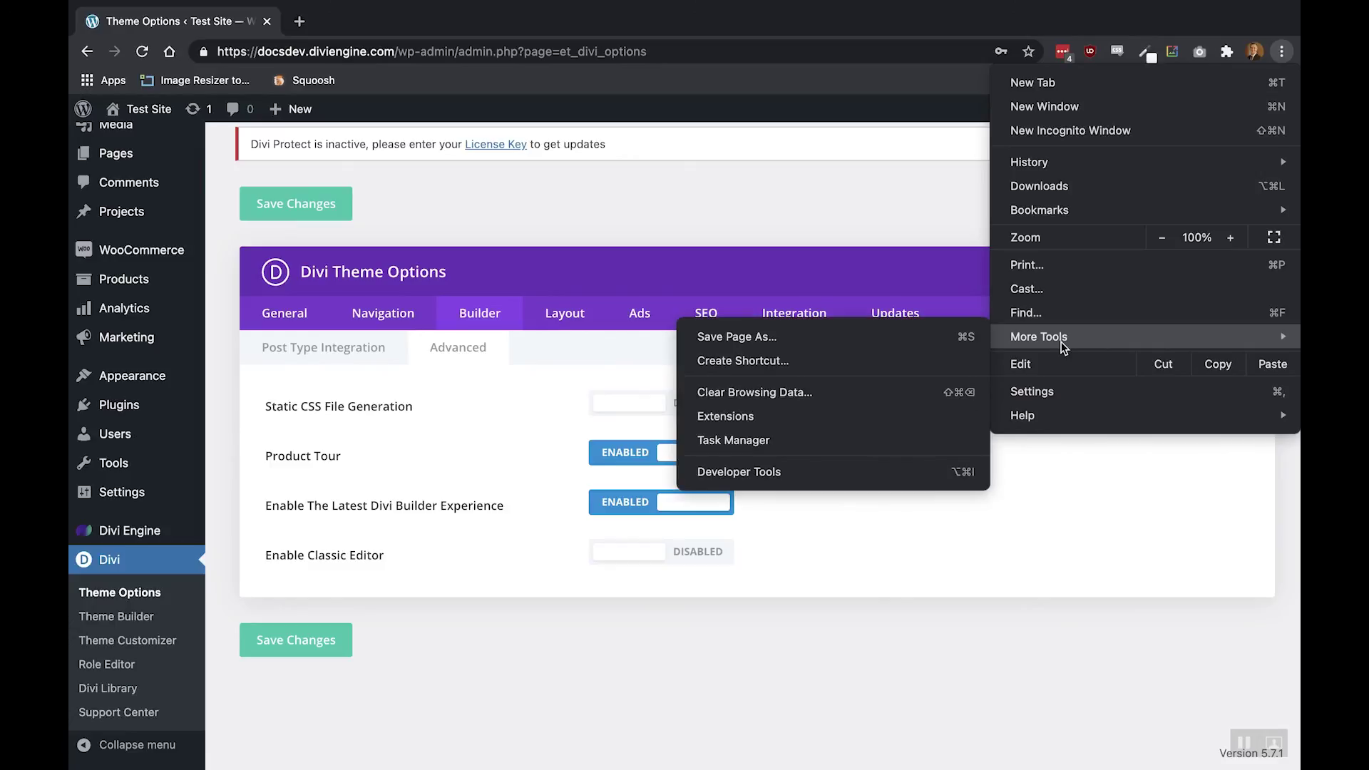
pyautogui.click(837, 394)
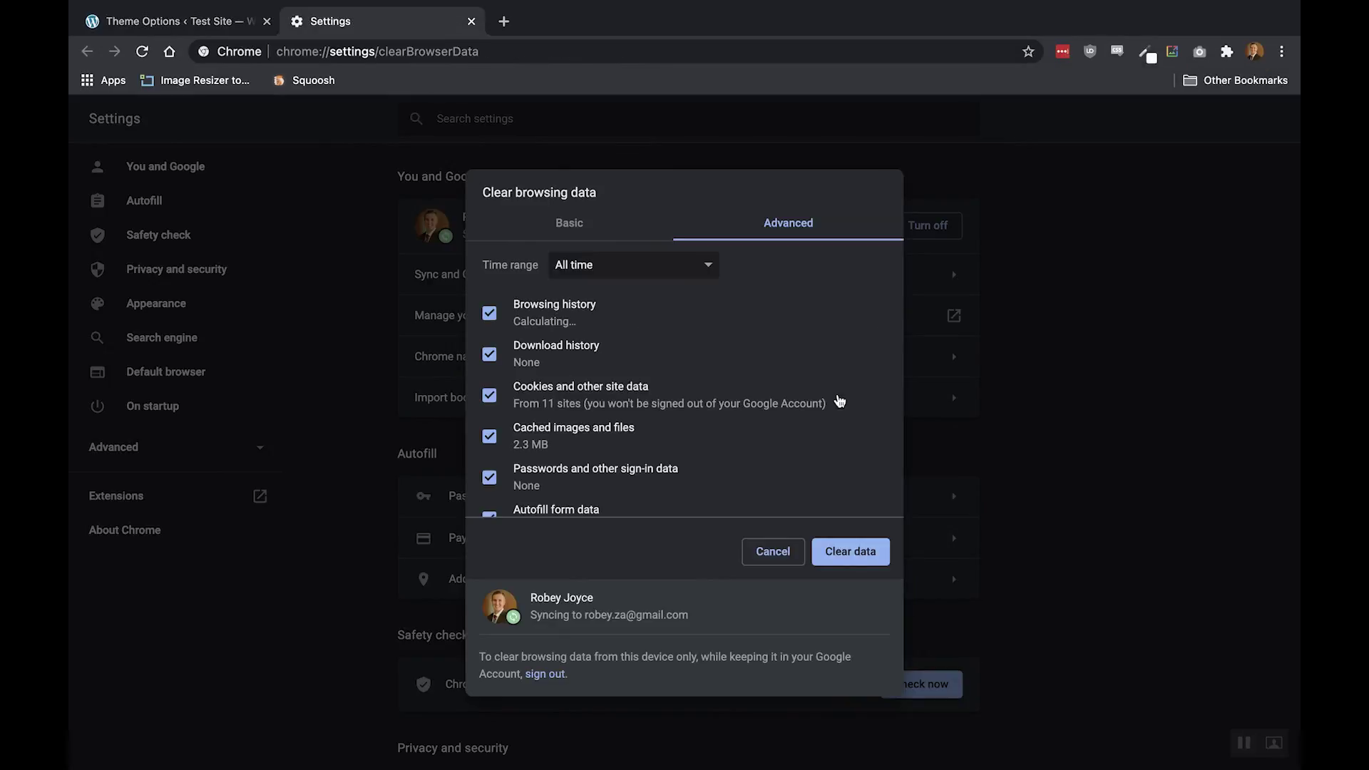